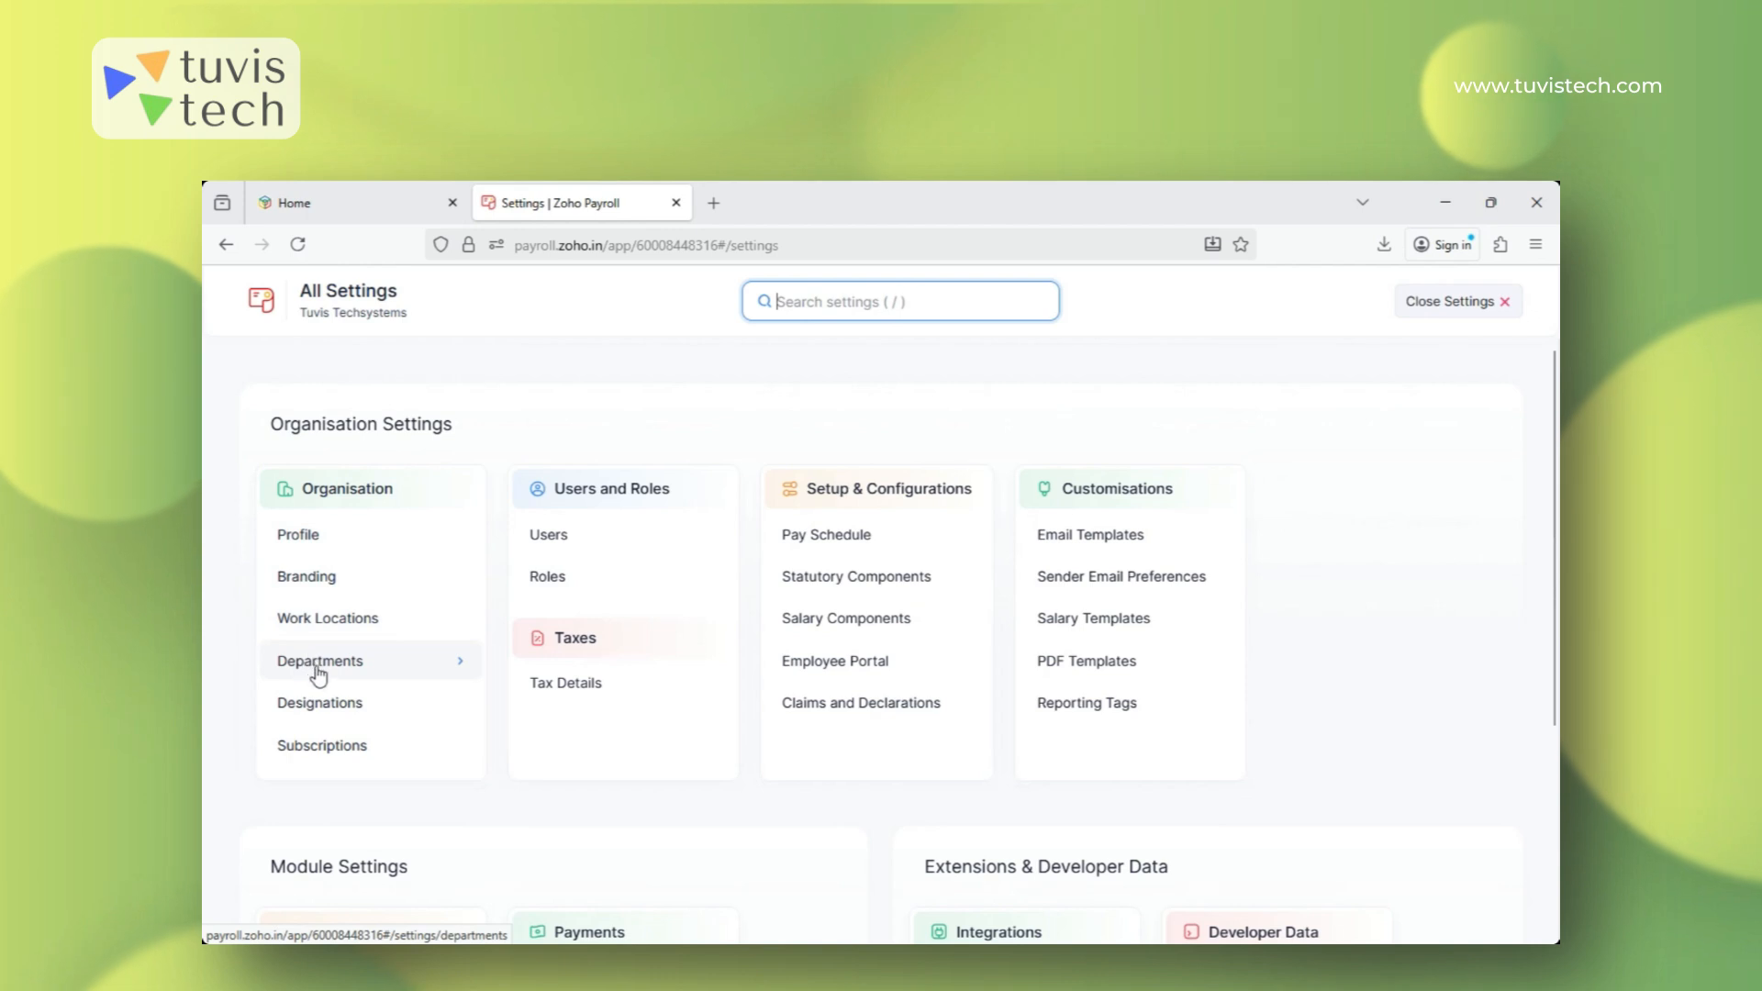
# Open the organisation profile and review its name, industry options, date format and organisation address.
pyautogui.click(321, 543)
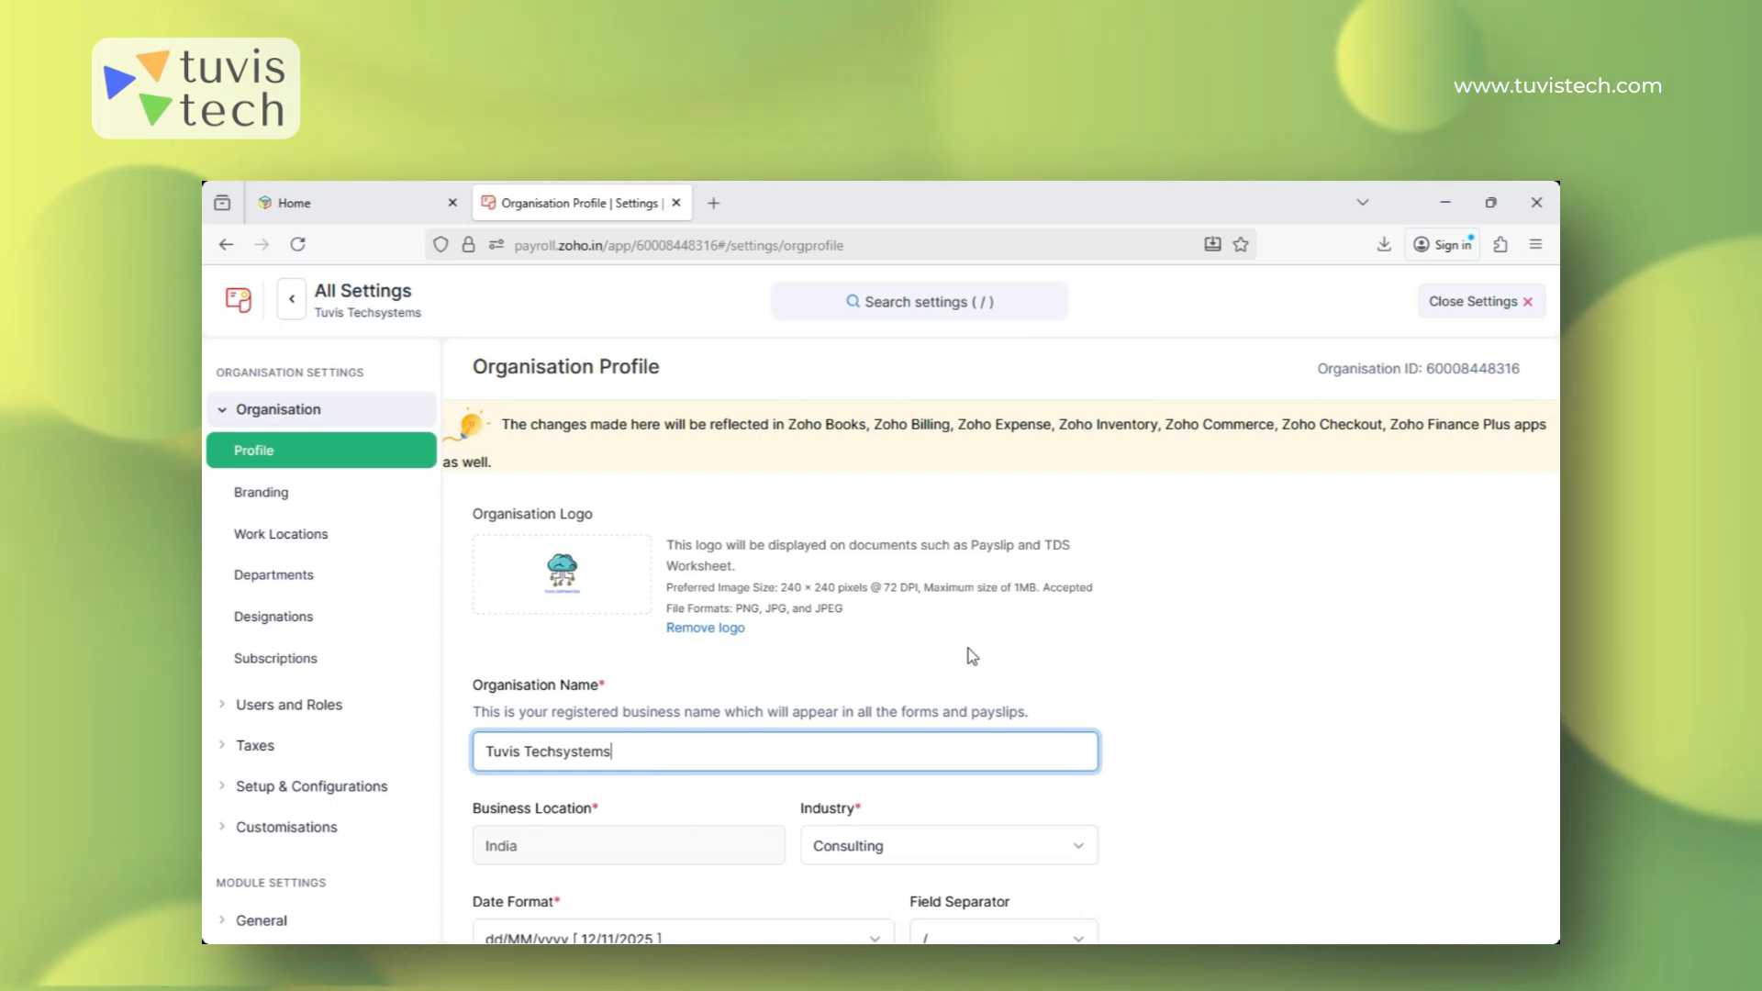
pyautogui.scroll(-2, 1213, 676)
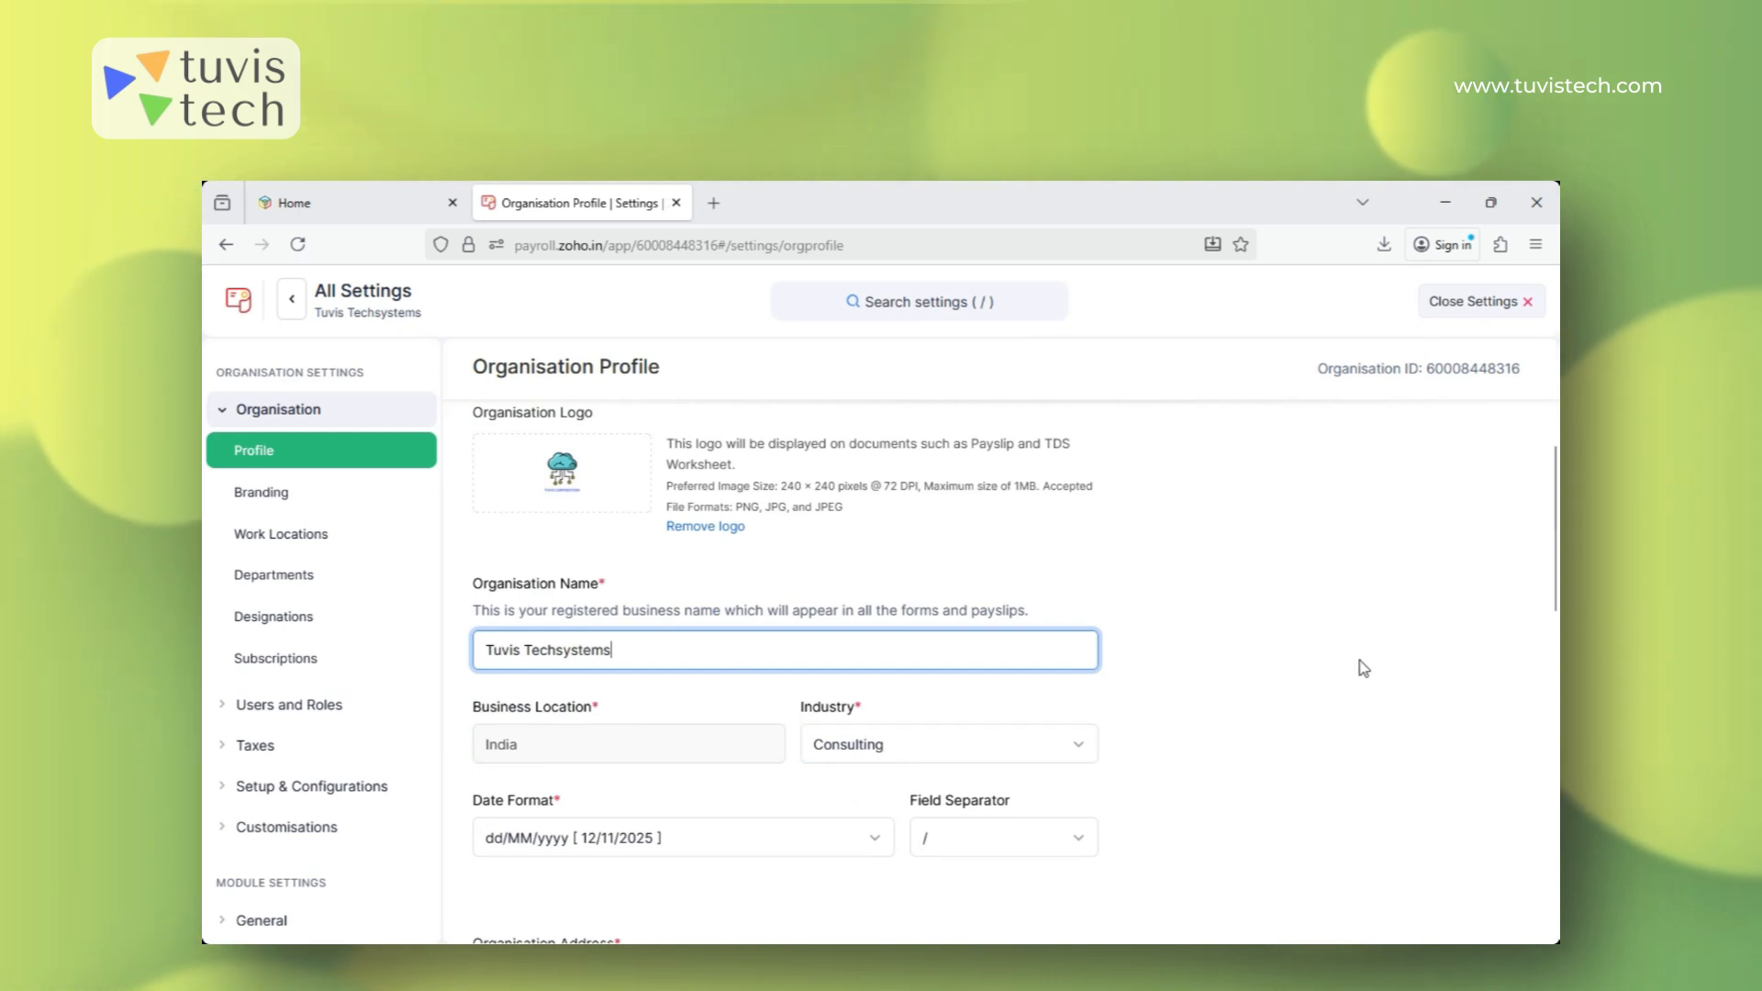
pyautogui.scroll(-2, 1358, 660)
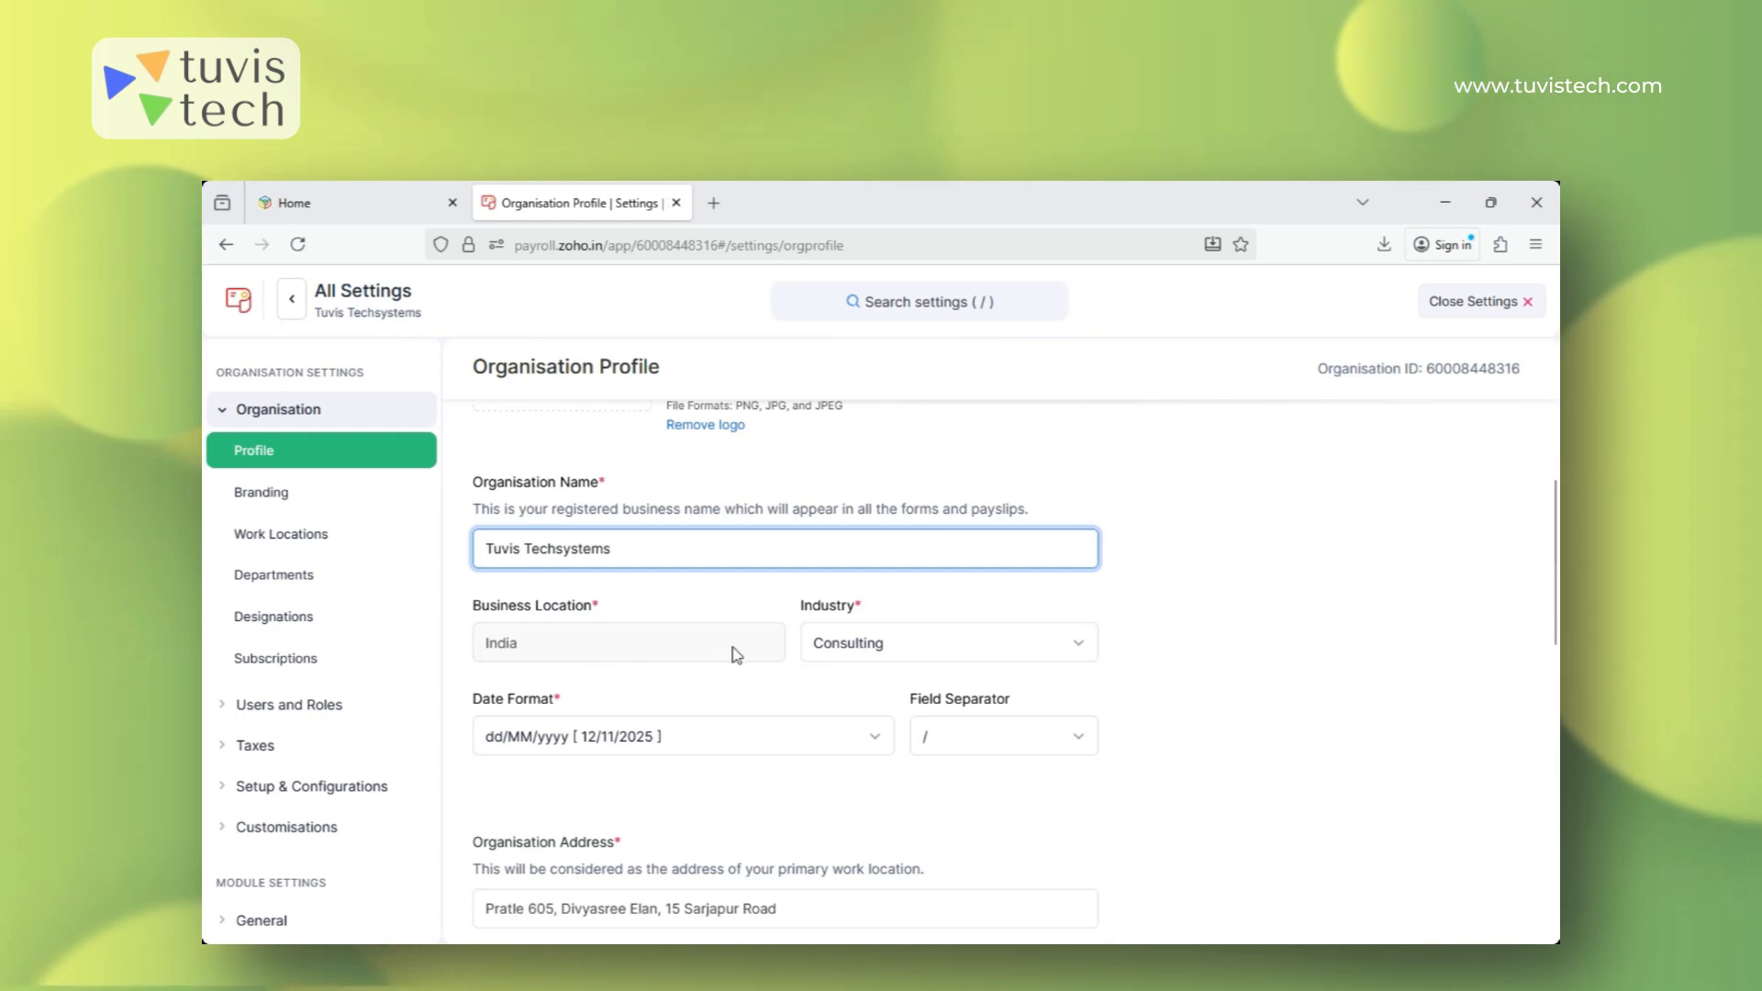
pyautogui.click(945, 650)
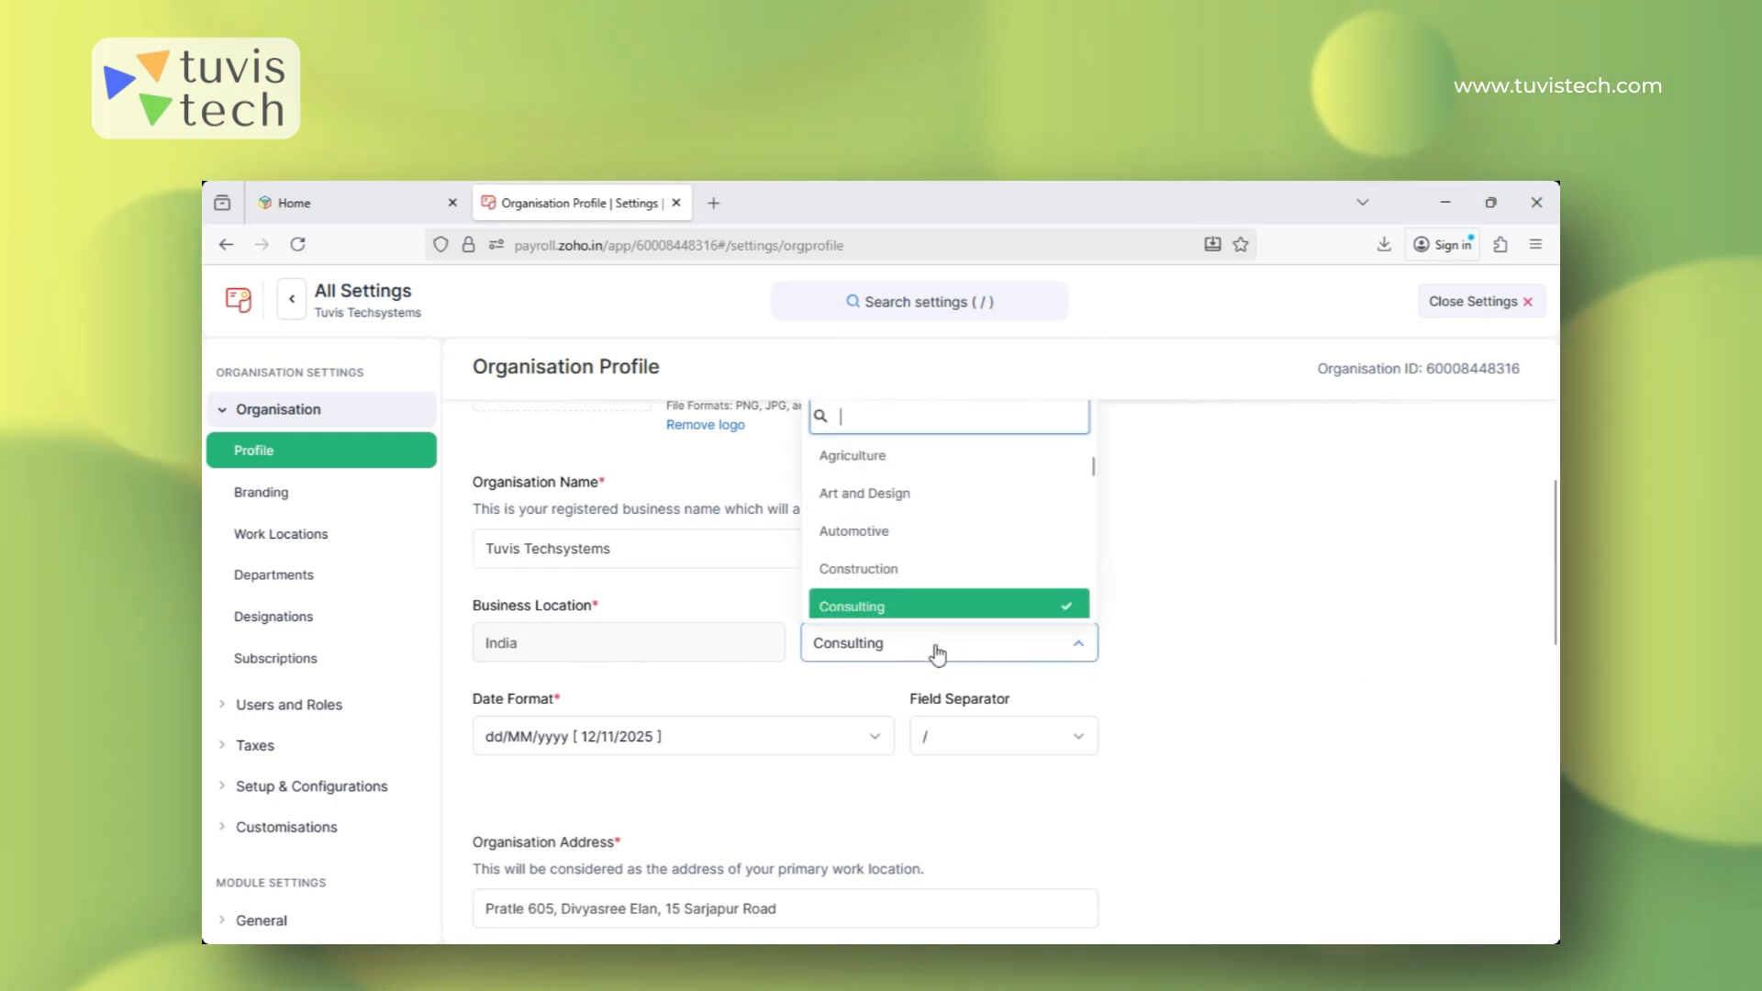
pyautogui.click(936, 651)
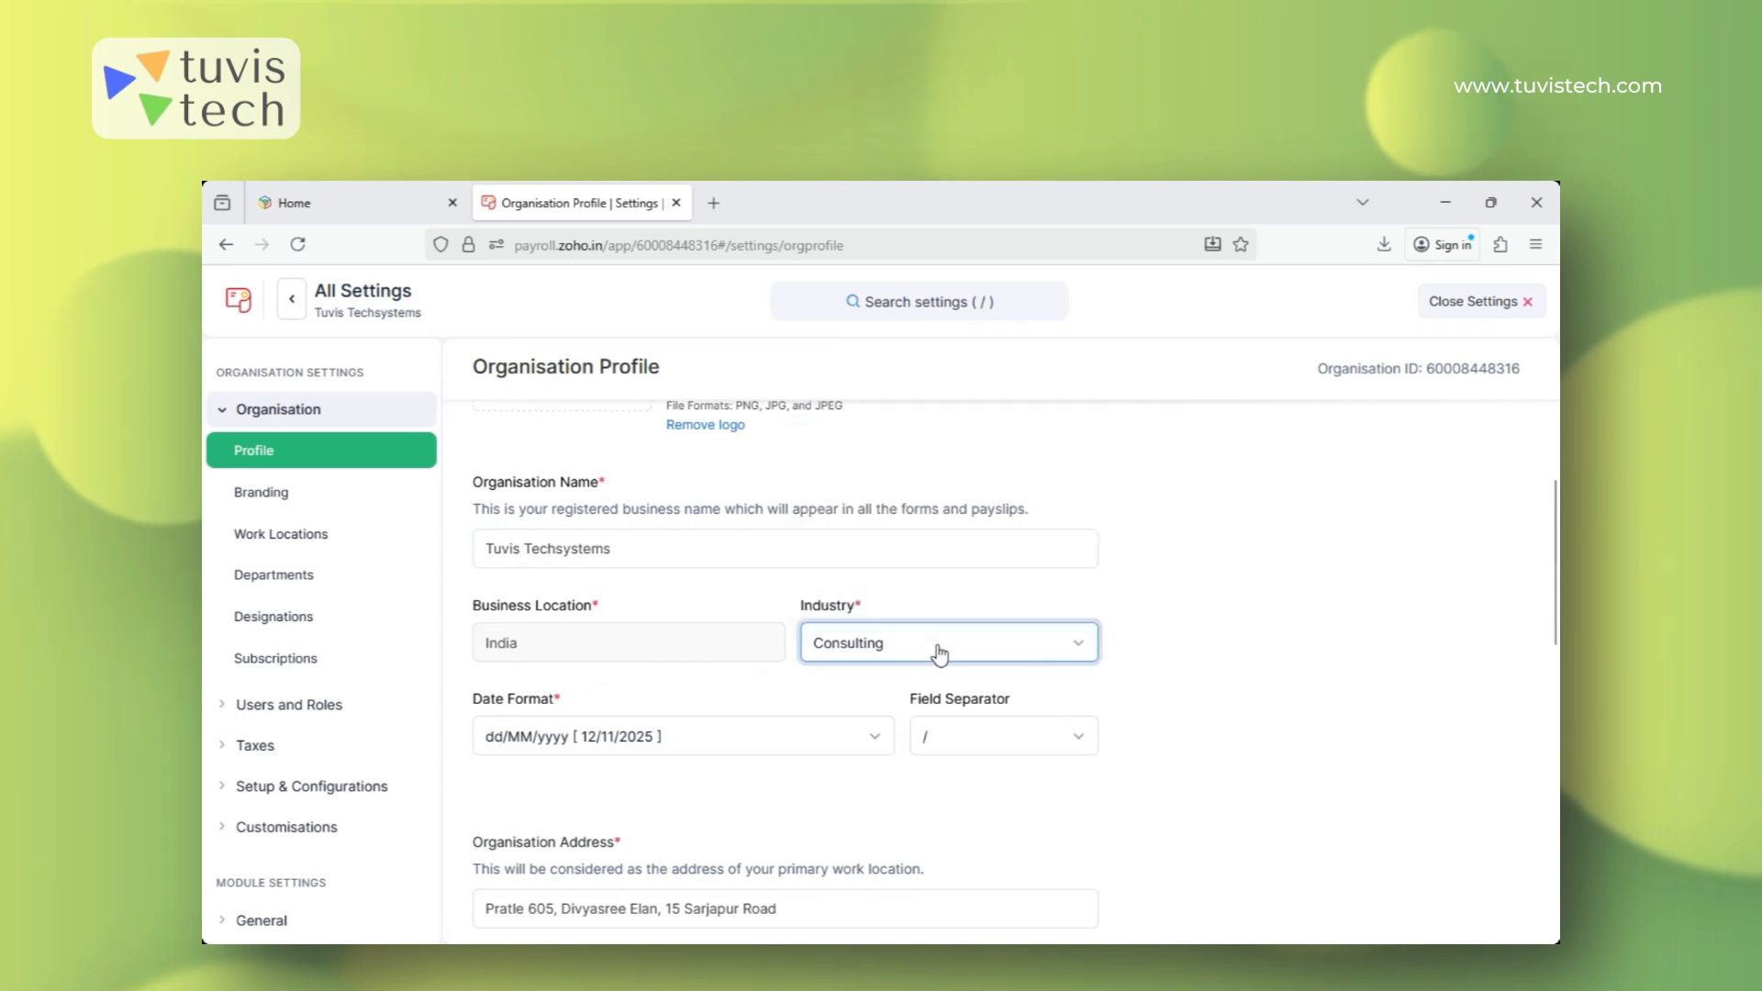
pyautogui.scroll(-1, 1235, 689)
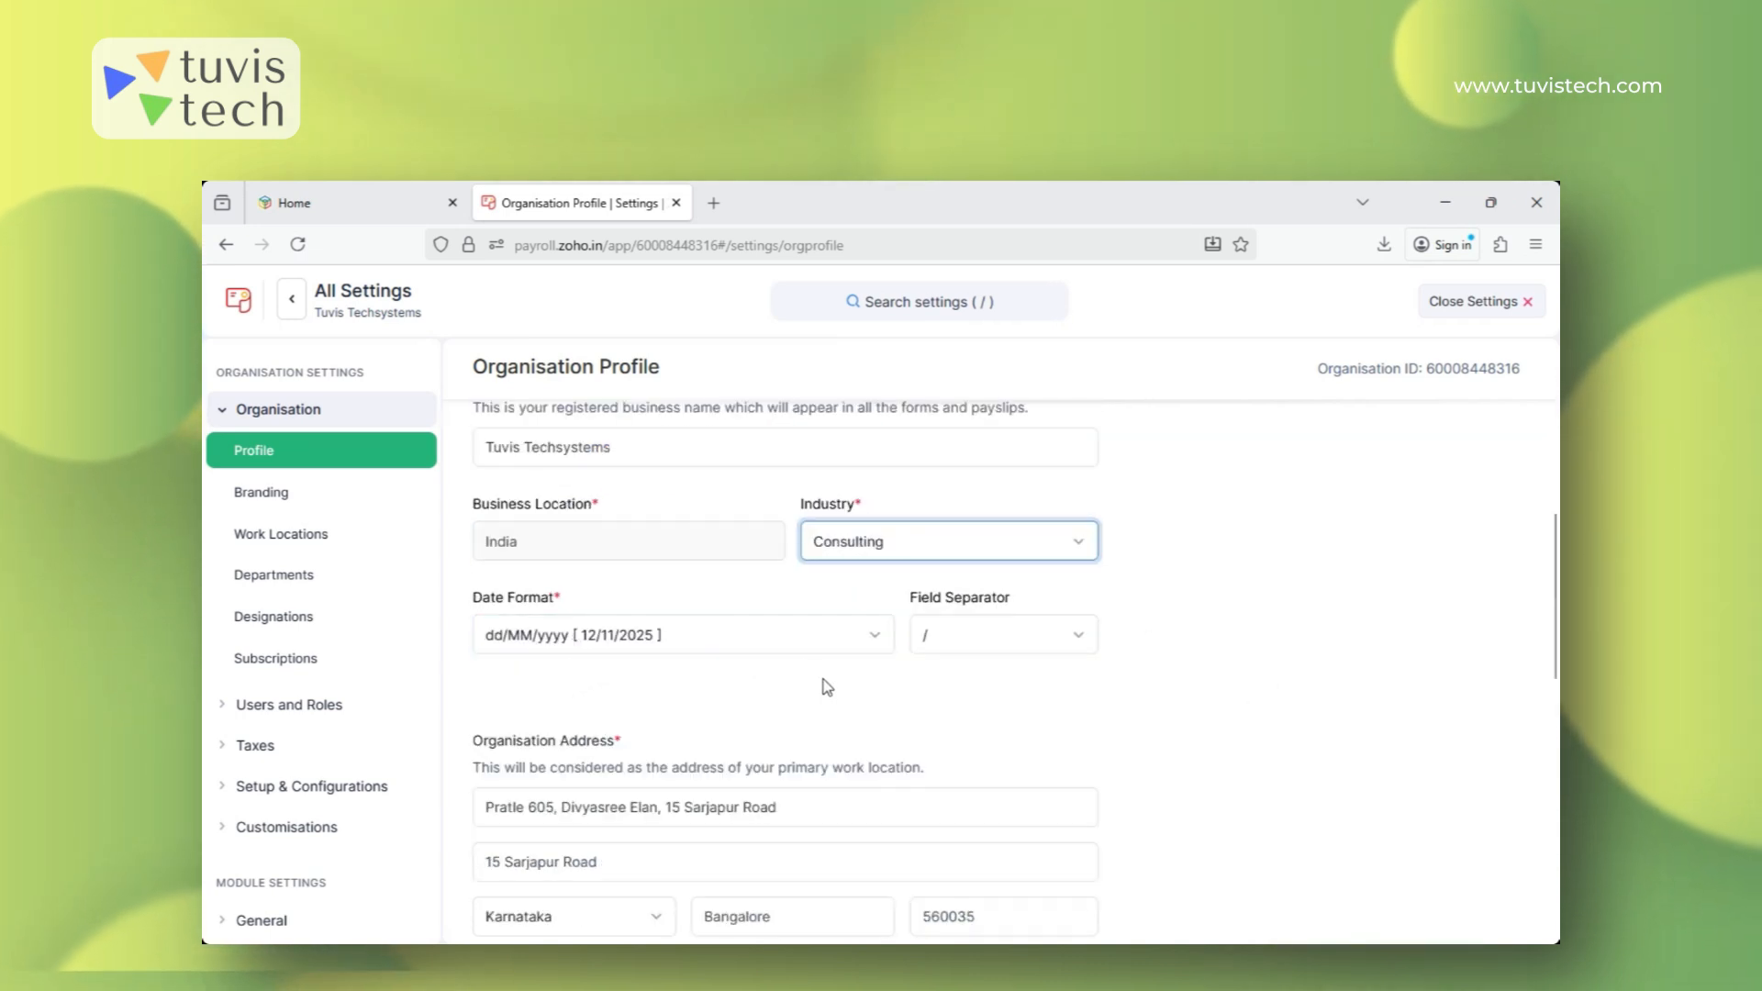
pyautogui.scroll(-1, 1246, 756)
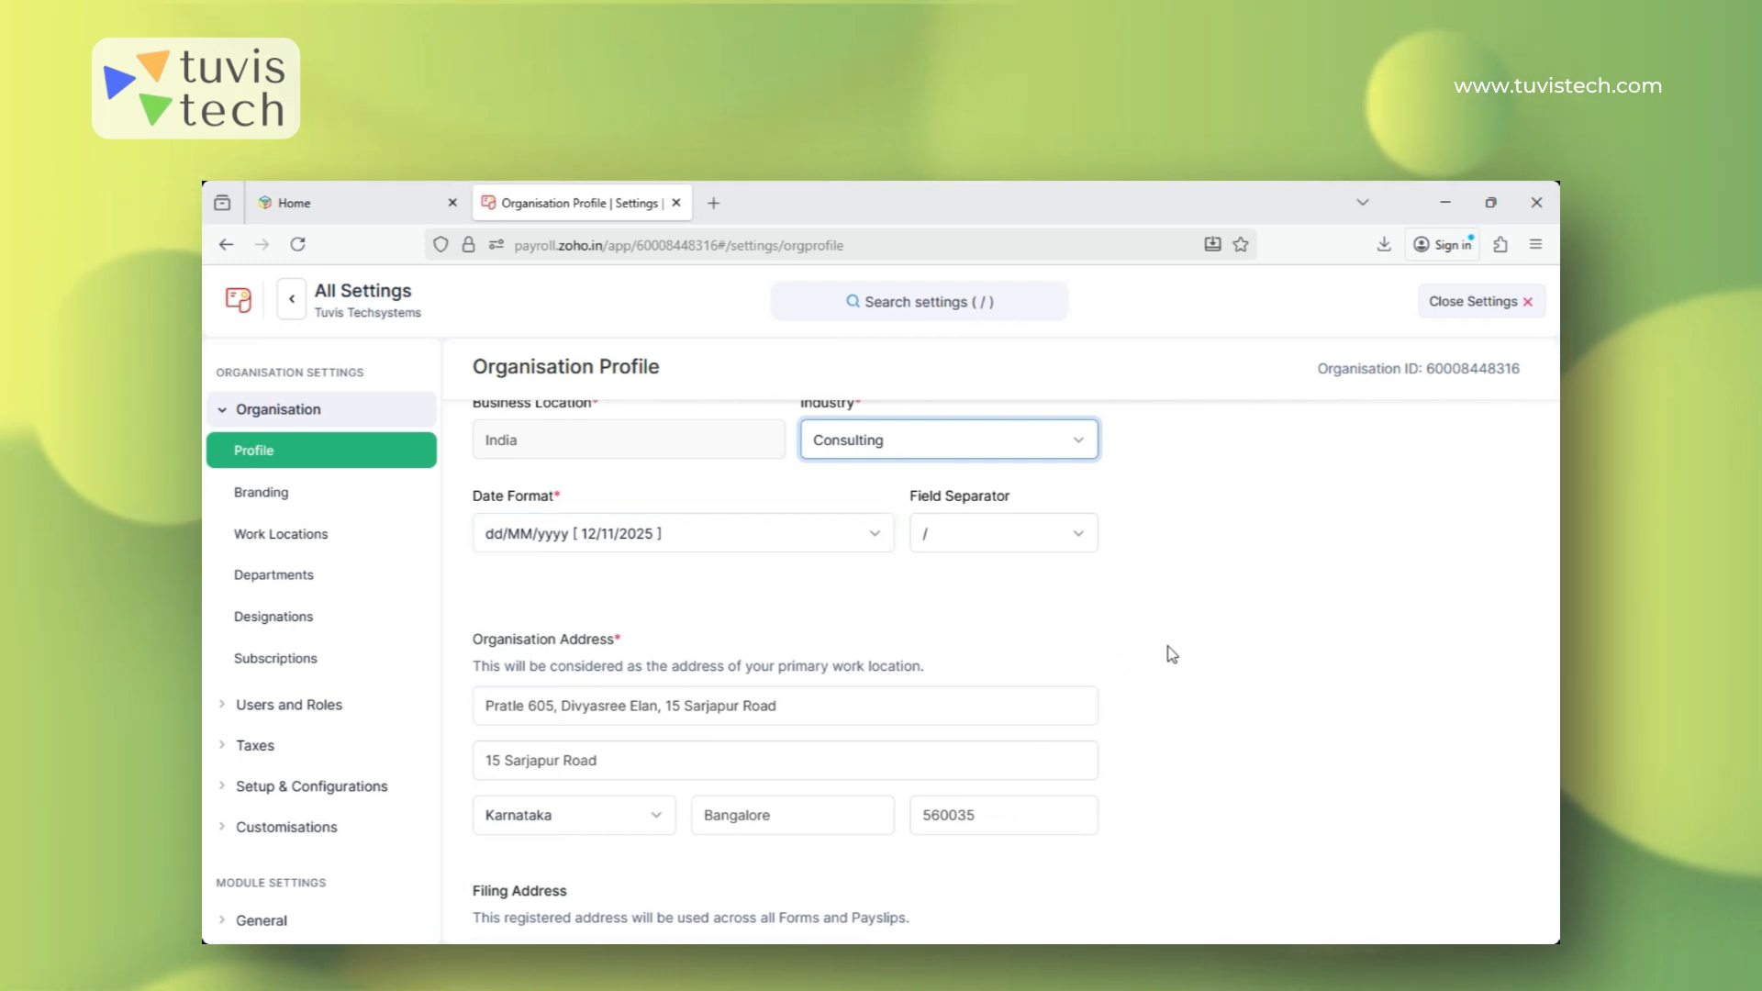
pyautogui.scroll(-1, 1172, 654)
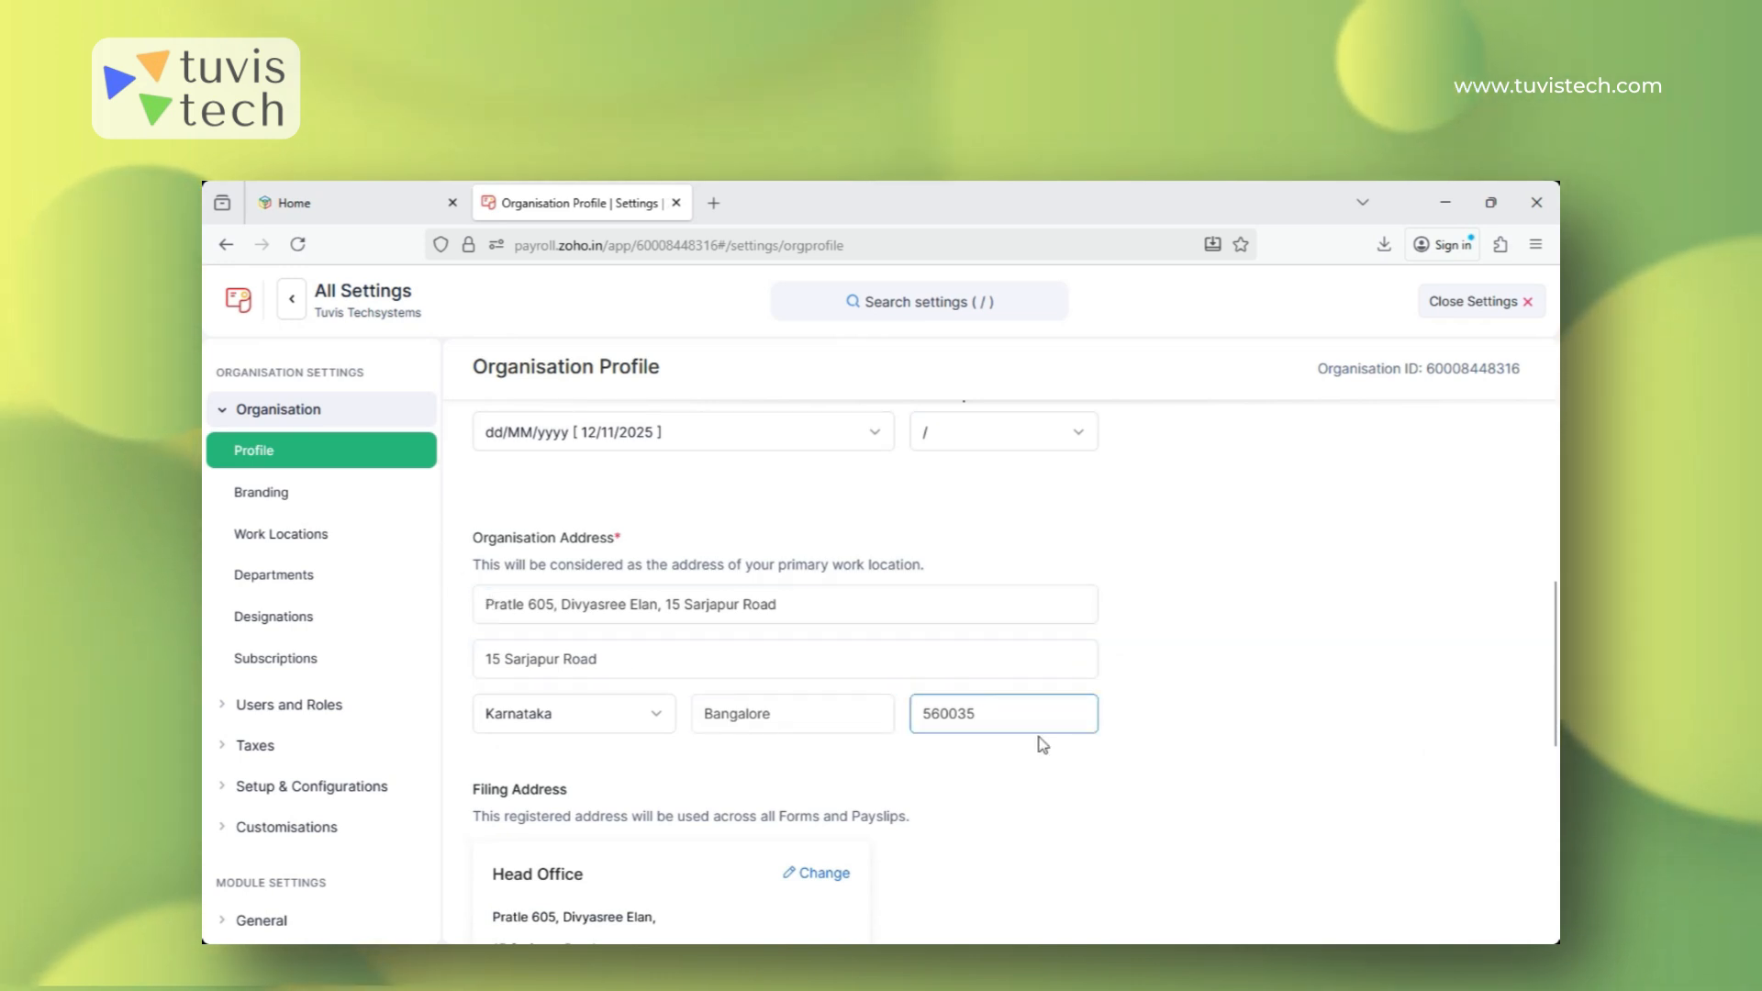
pyautogui.scroll(-3, 1221, 774)
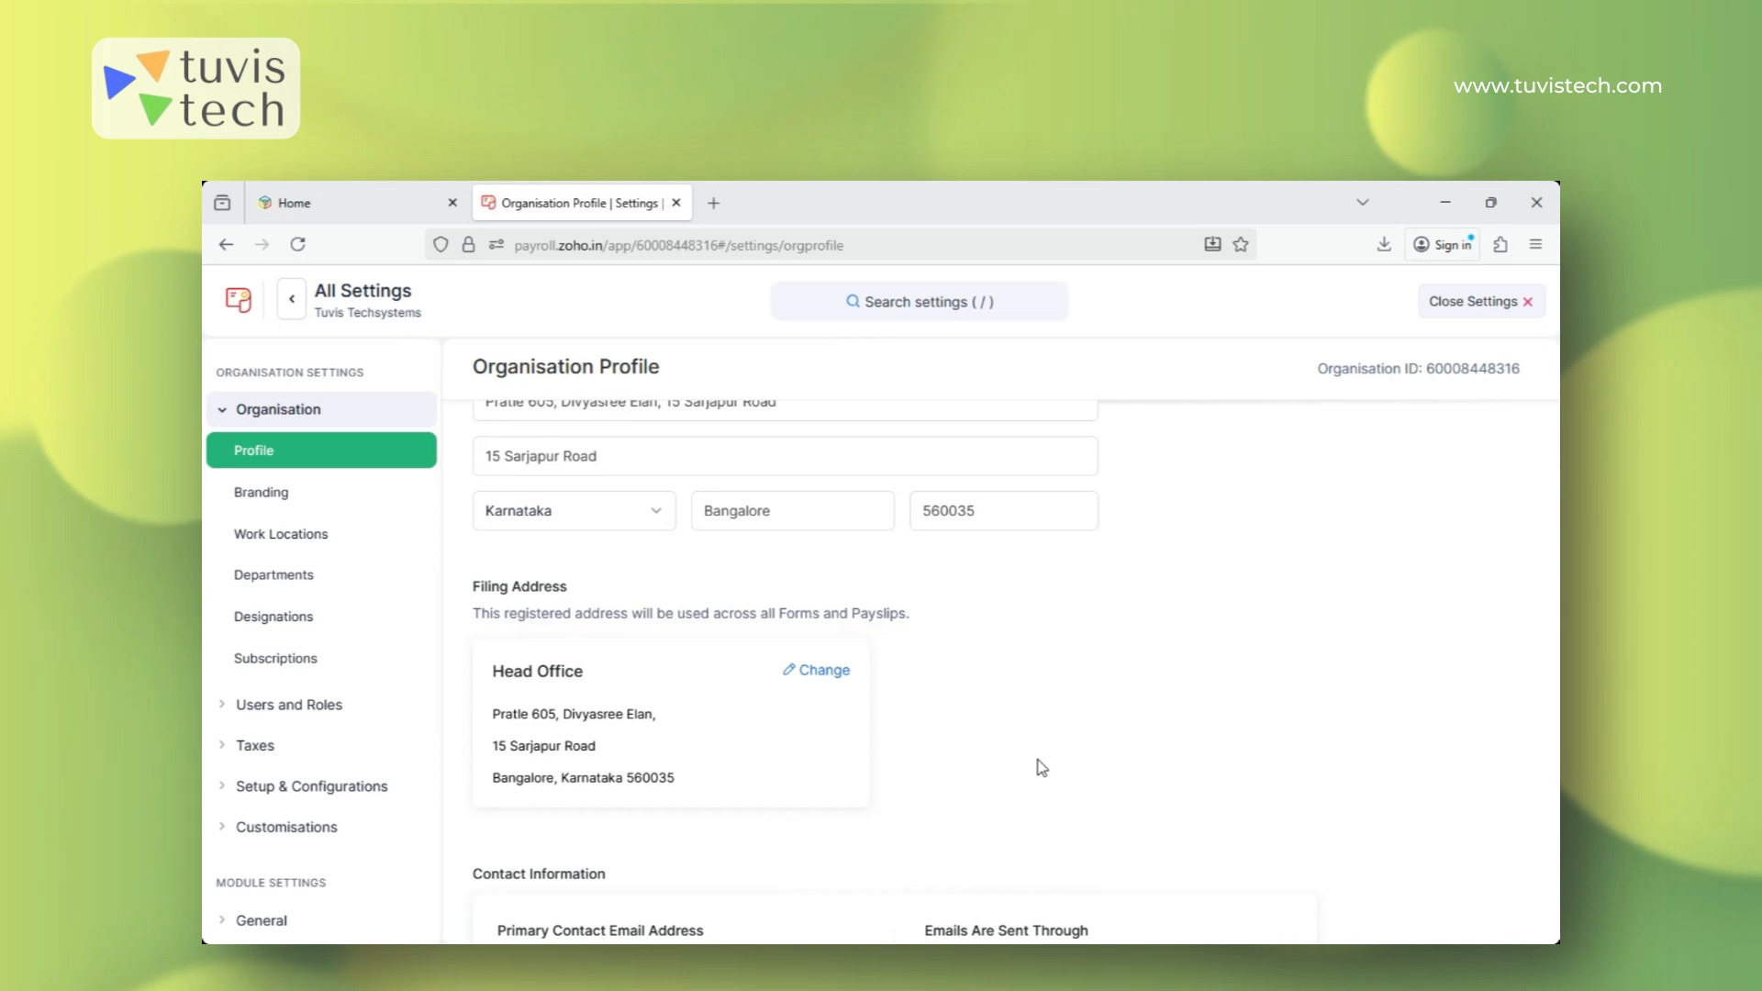
# View the filing address update form for the Head Office and close it without saving.
pyautogui.click(825, 672)
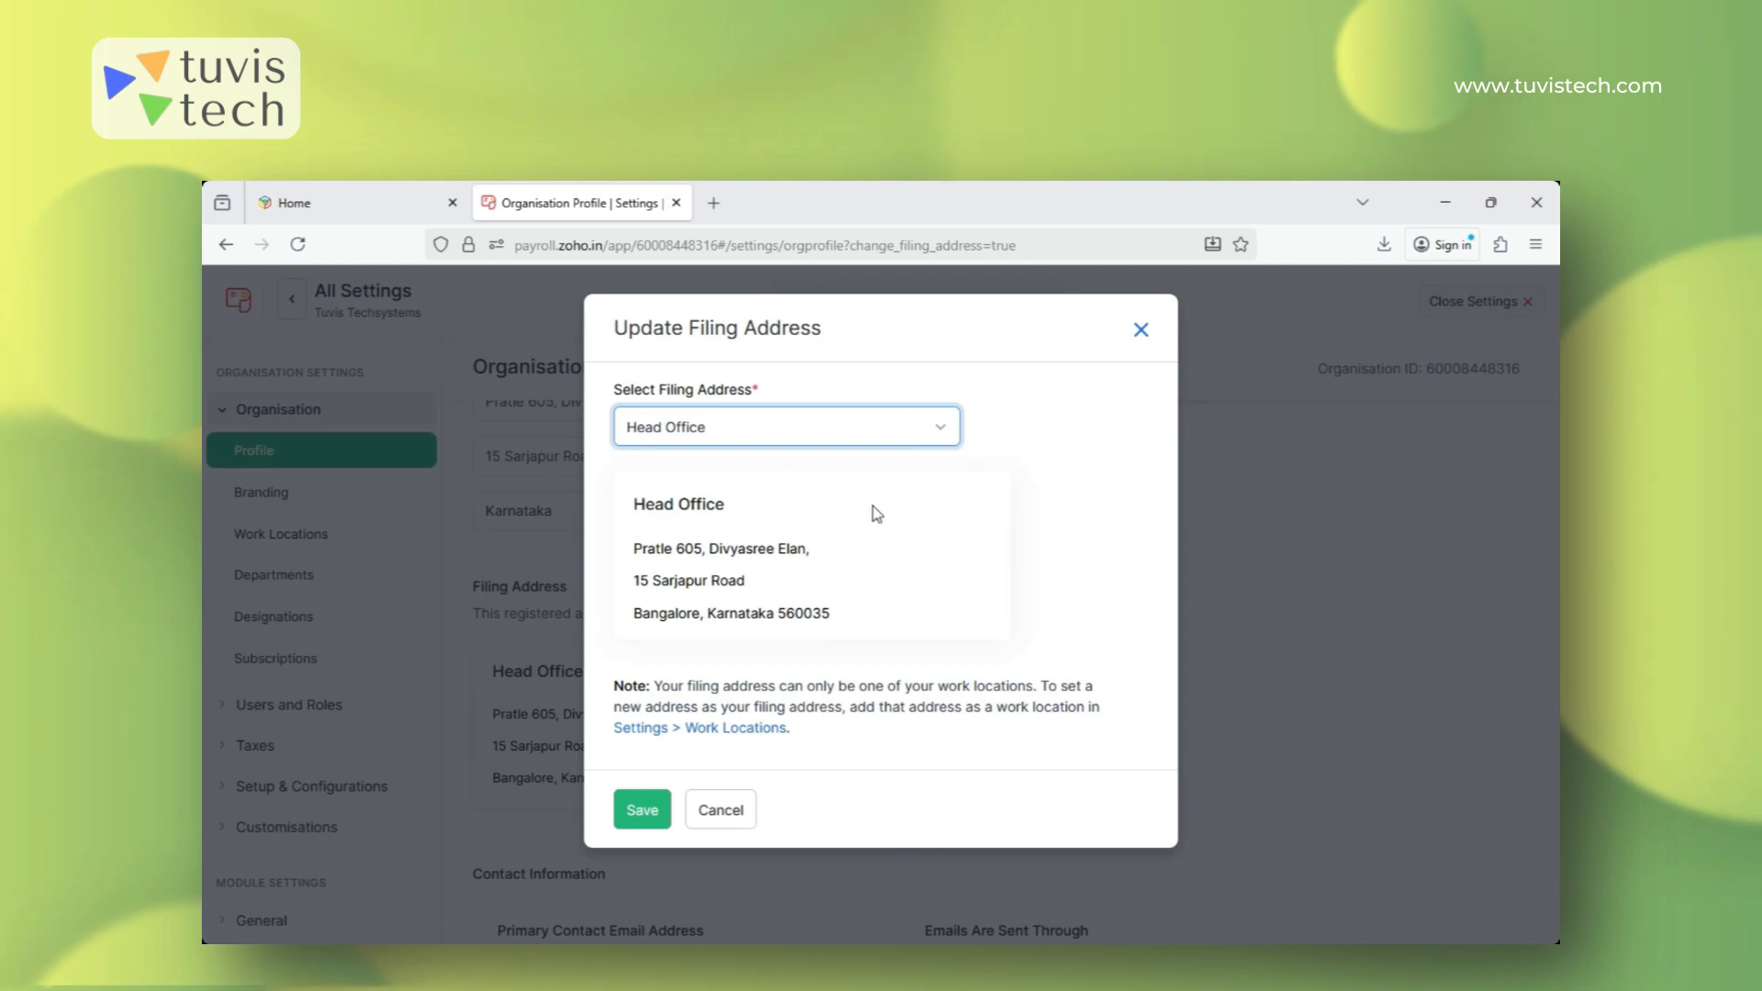
pyautogui.click(1142, 330)
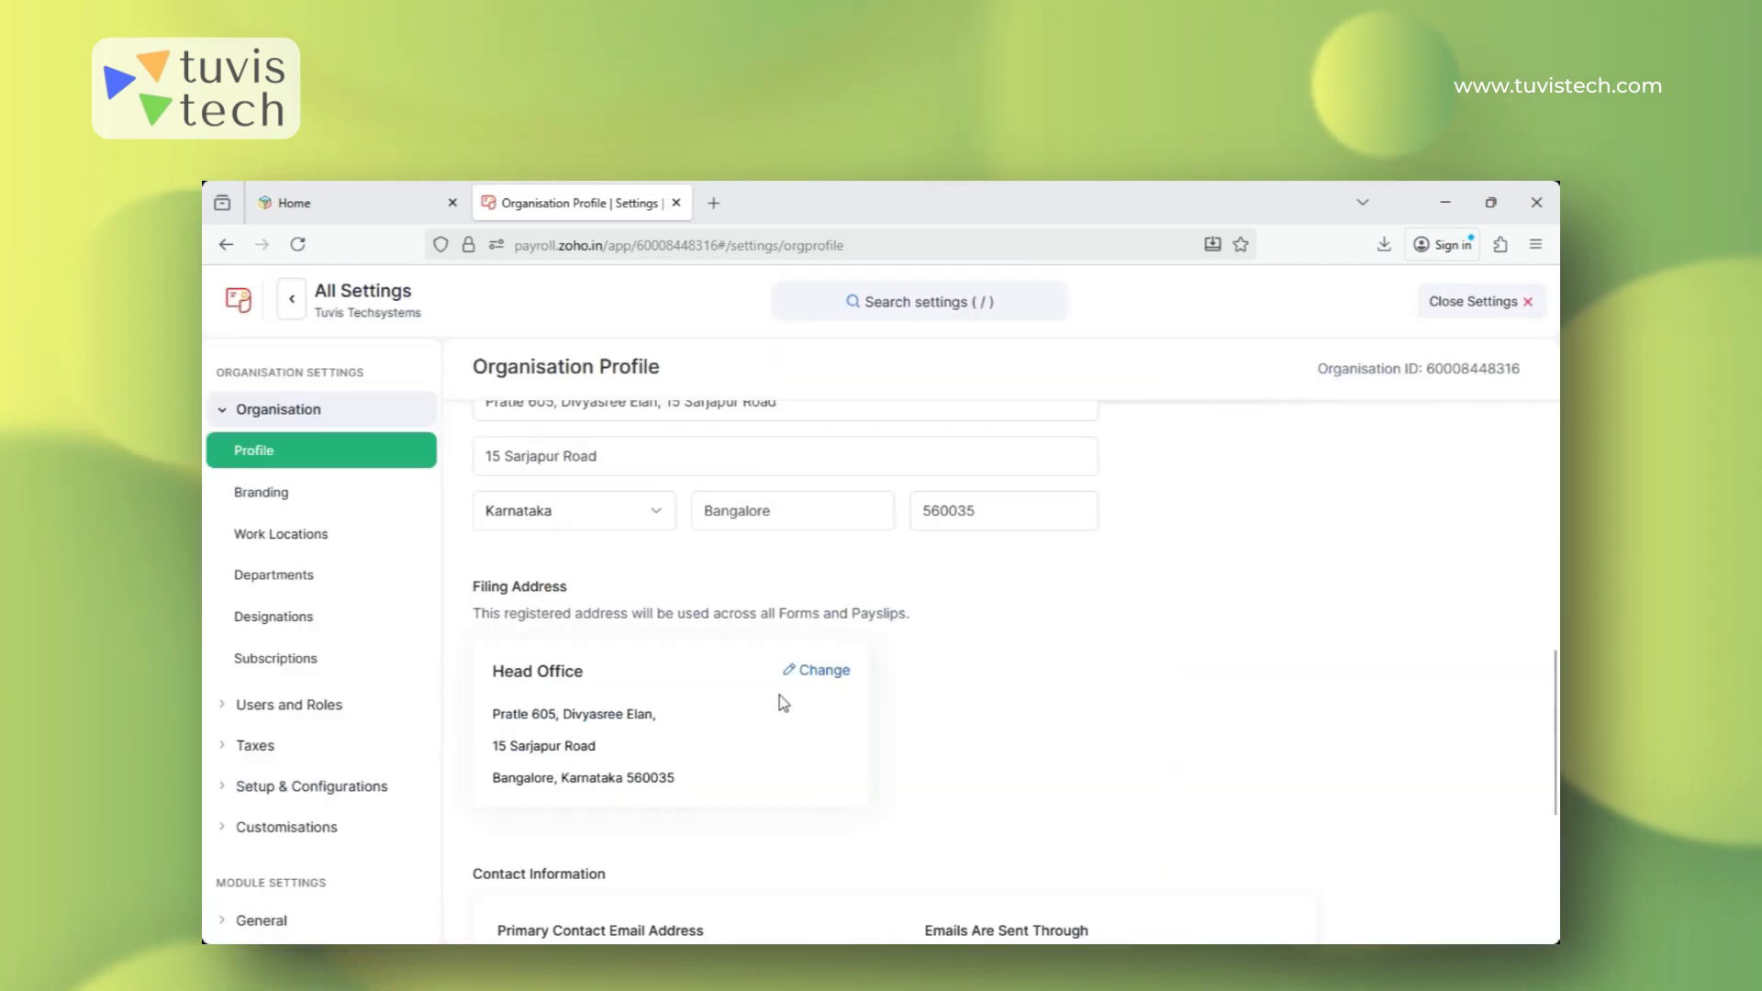
pyautogui.click(826, 678)
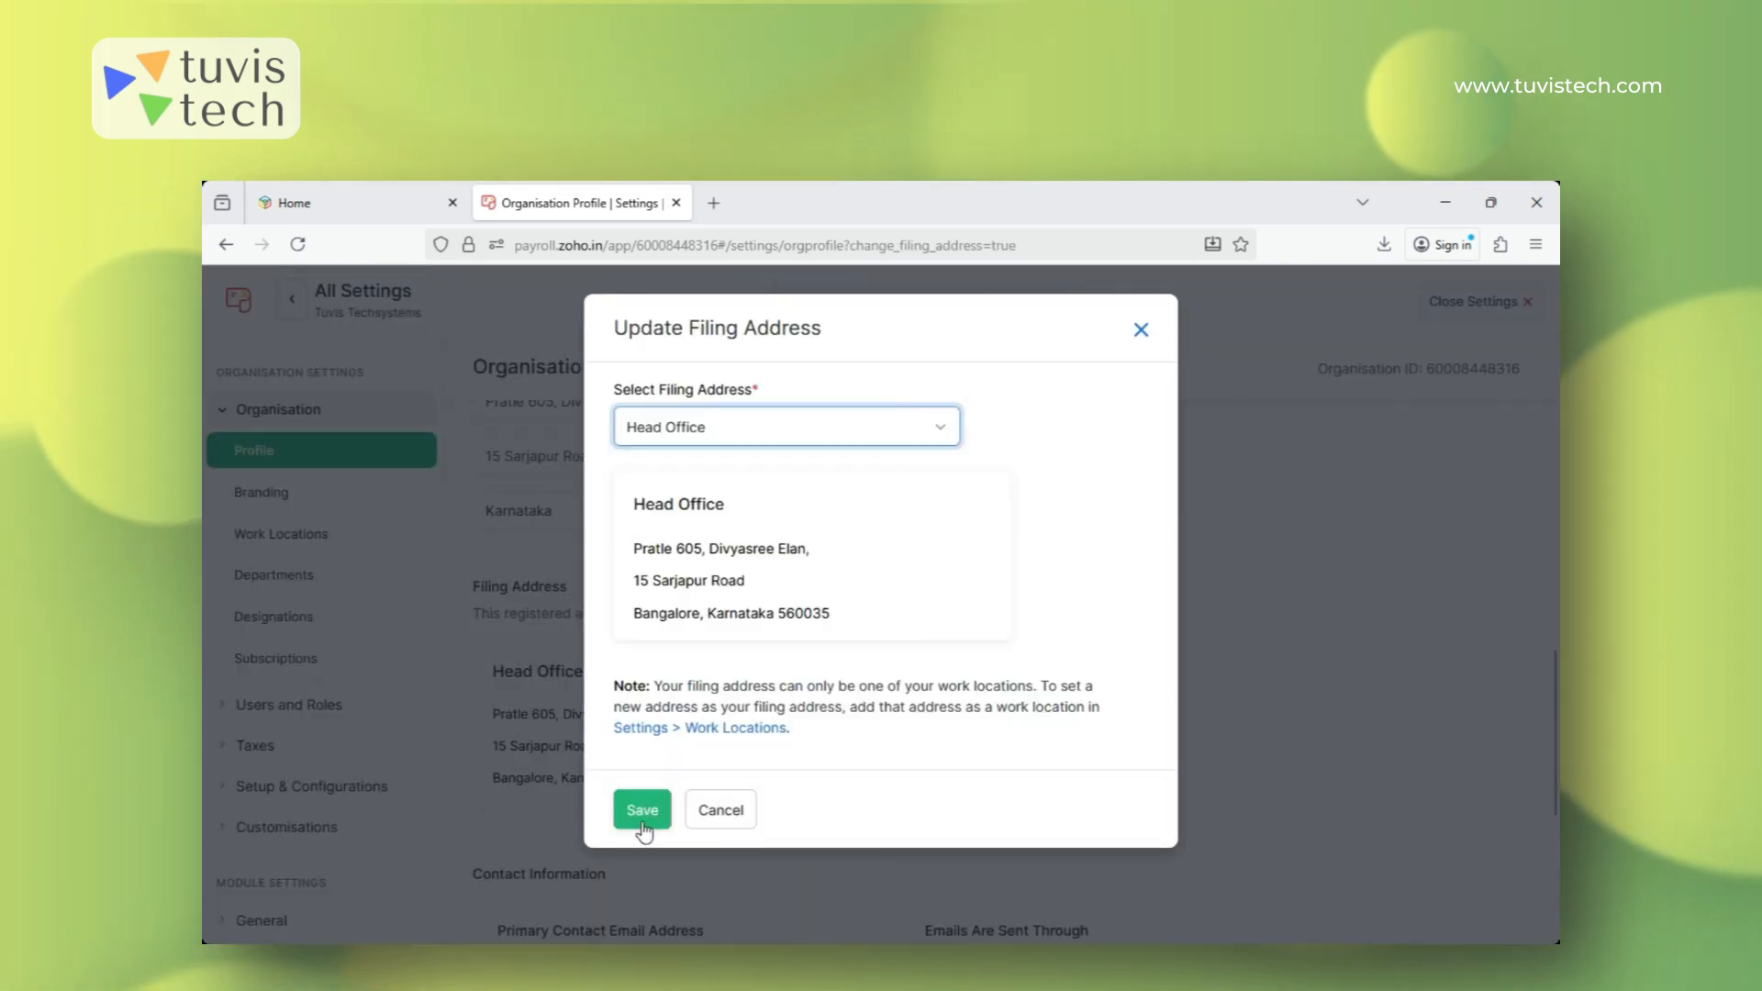
pyautogui.click(721, 811)
# Review the organisation's contact information and open the sender email preferences.
pyautogui.scroll(-4, 1104, 818)
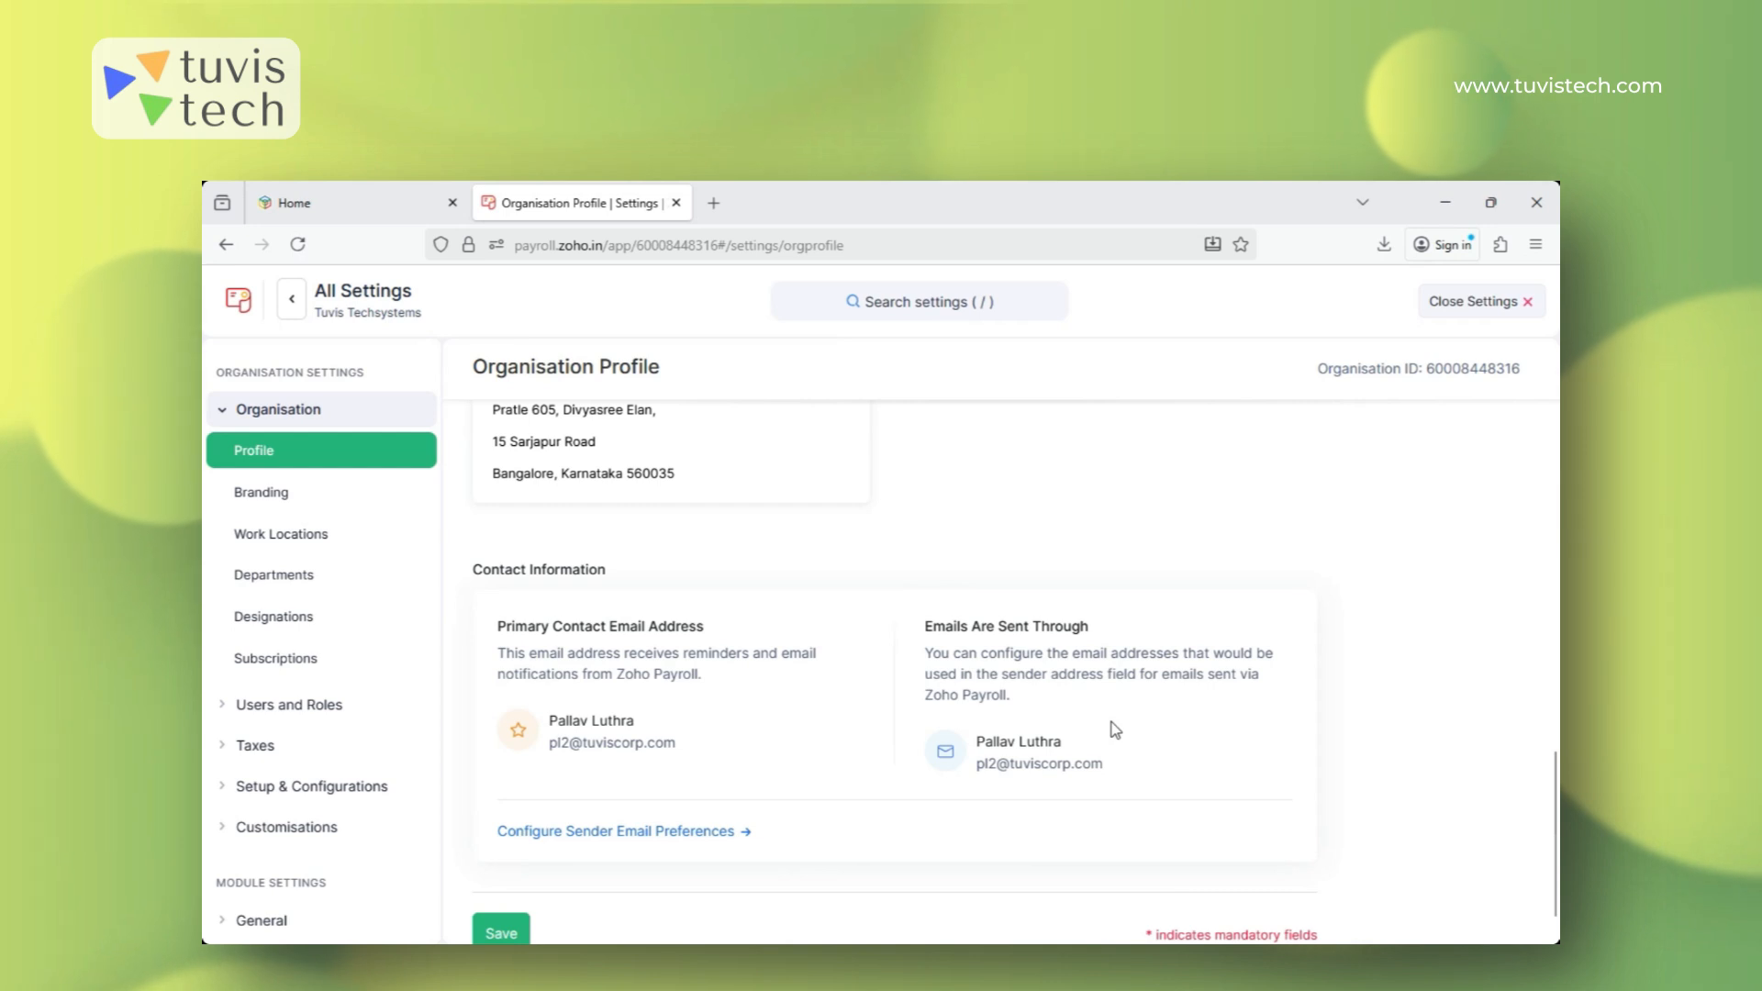
pyautogui.scroll(-1, 1105, 748)
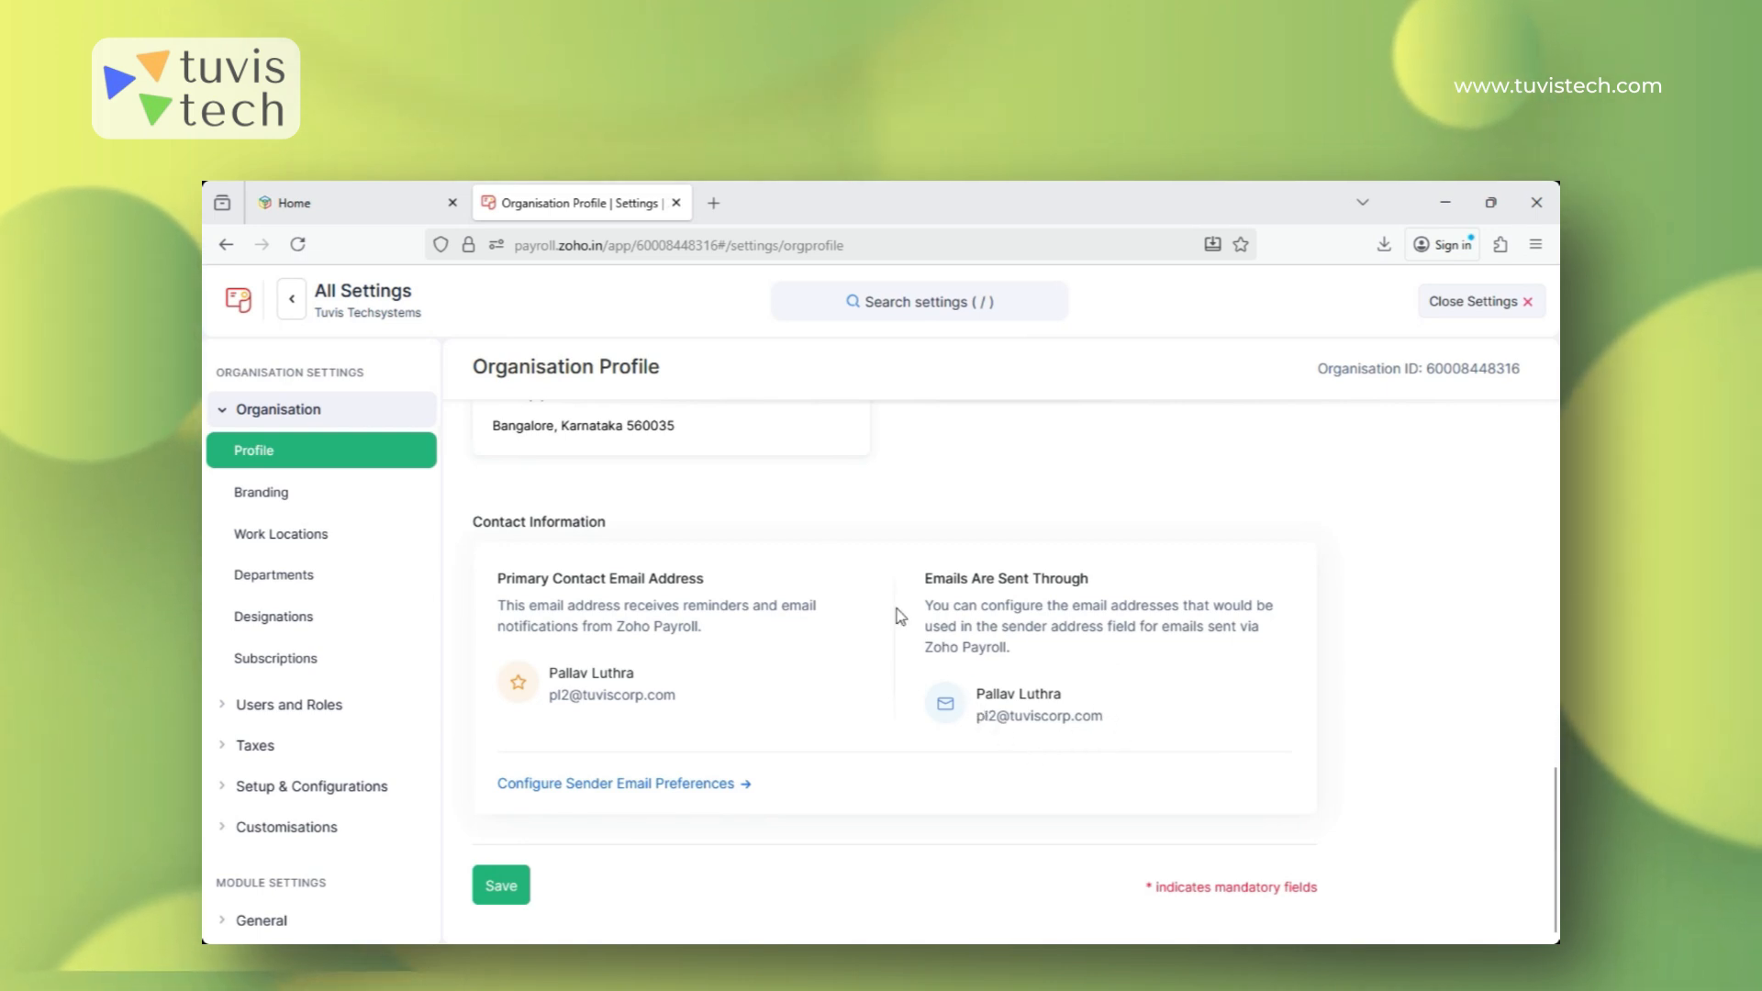
pyautogui.click(642, 789)
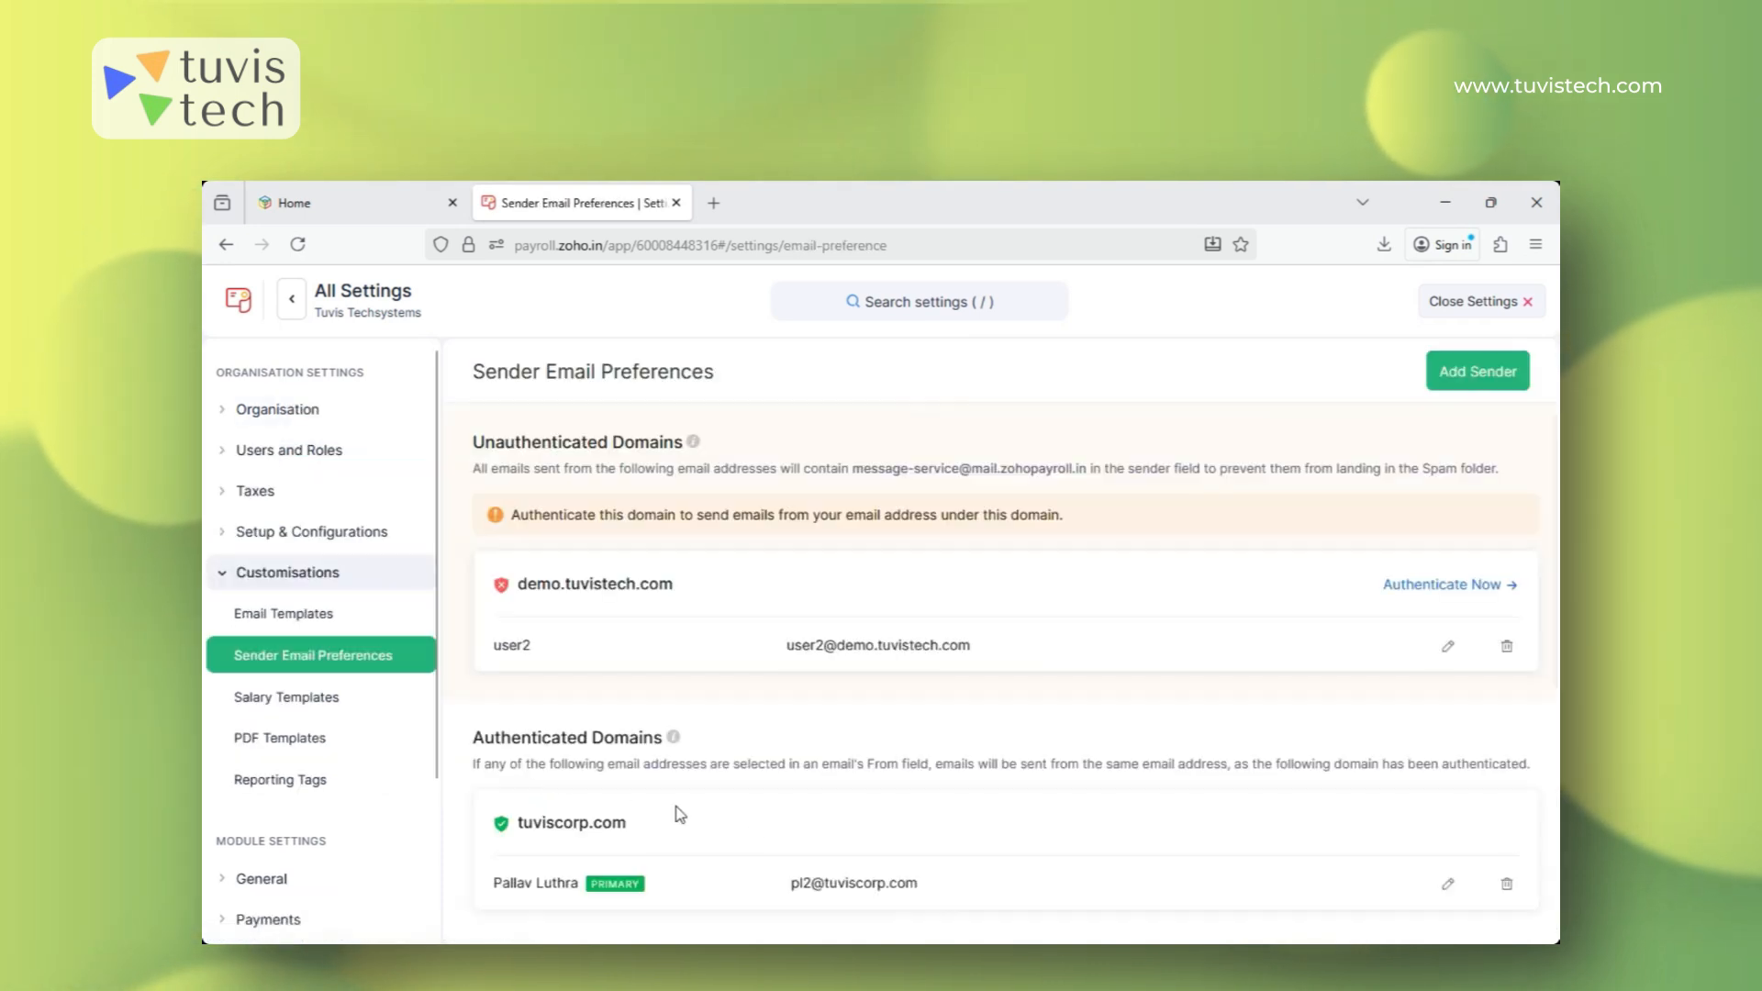
# View the form for adding an email sender and cancel it without entering any details.
pyautogui.click(1505, 374)
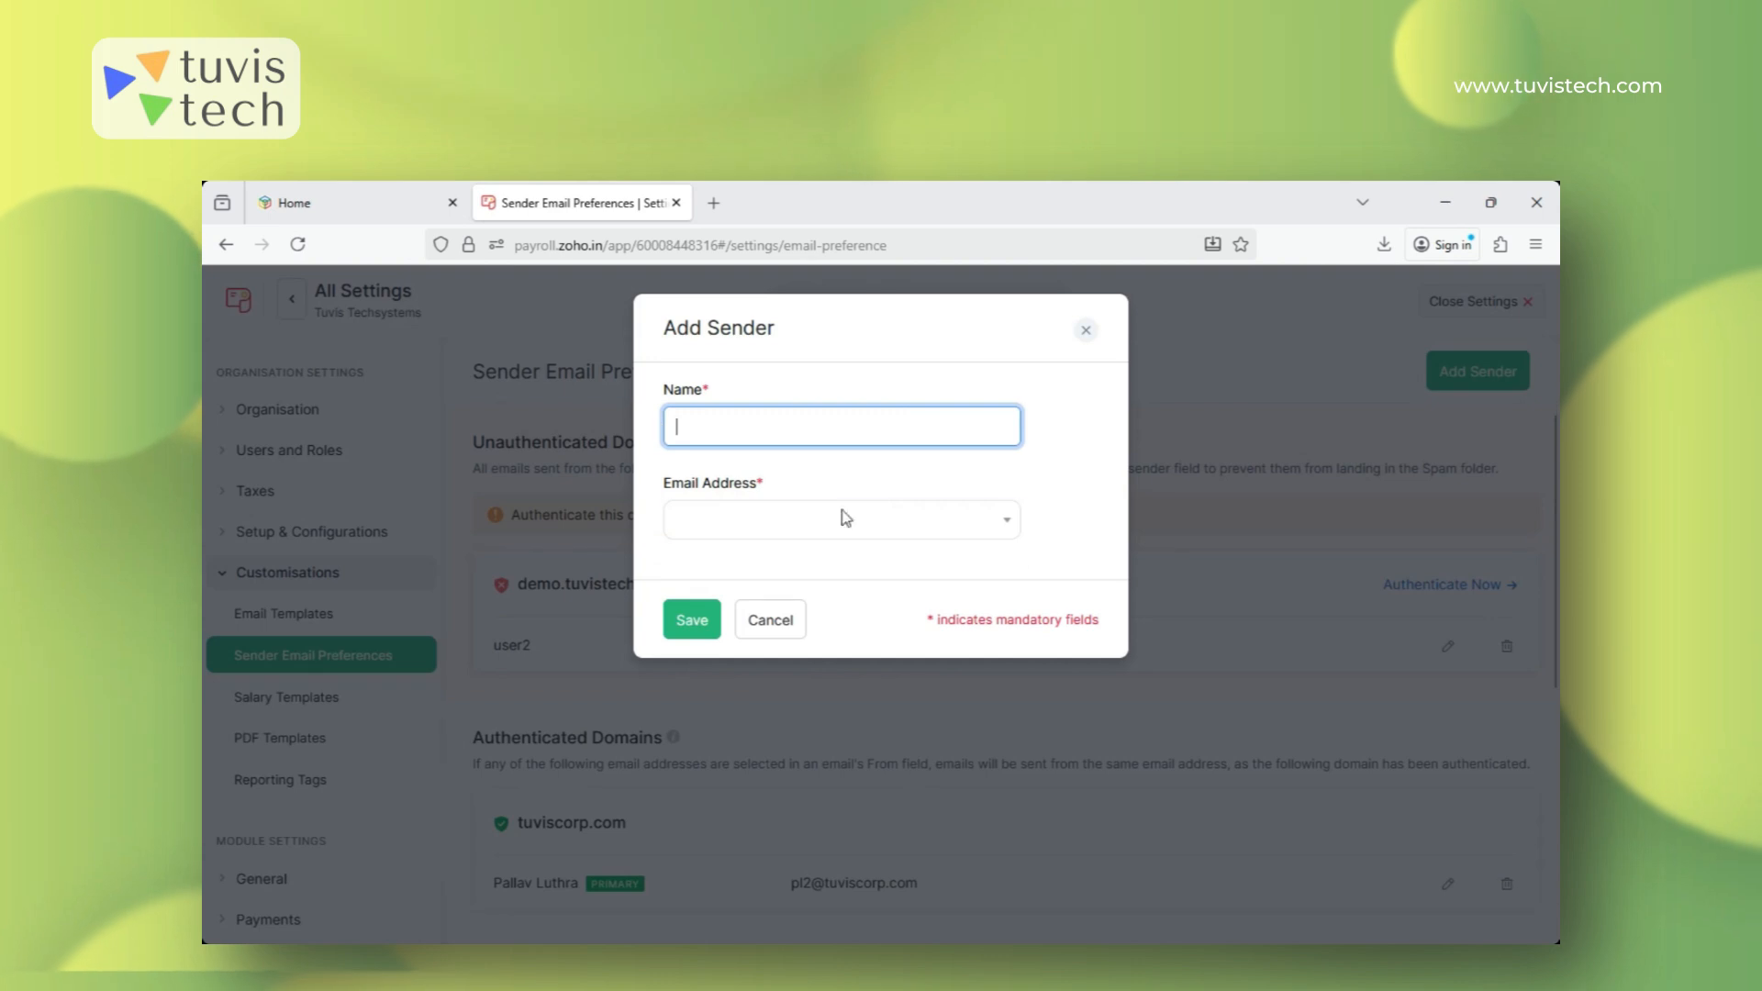
pyautogui.click(880, 521)
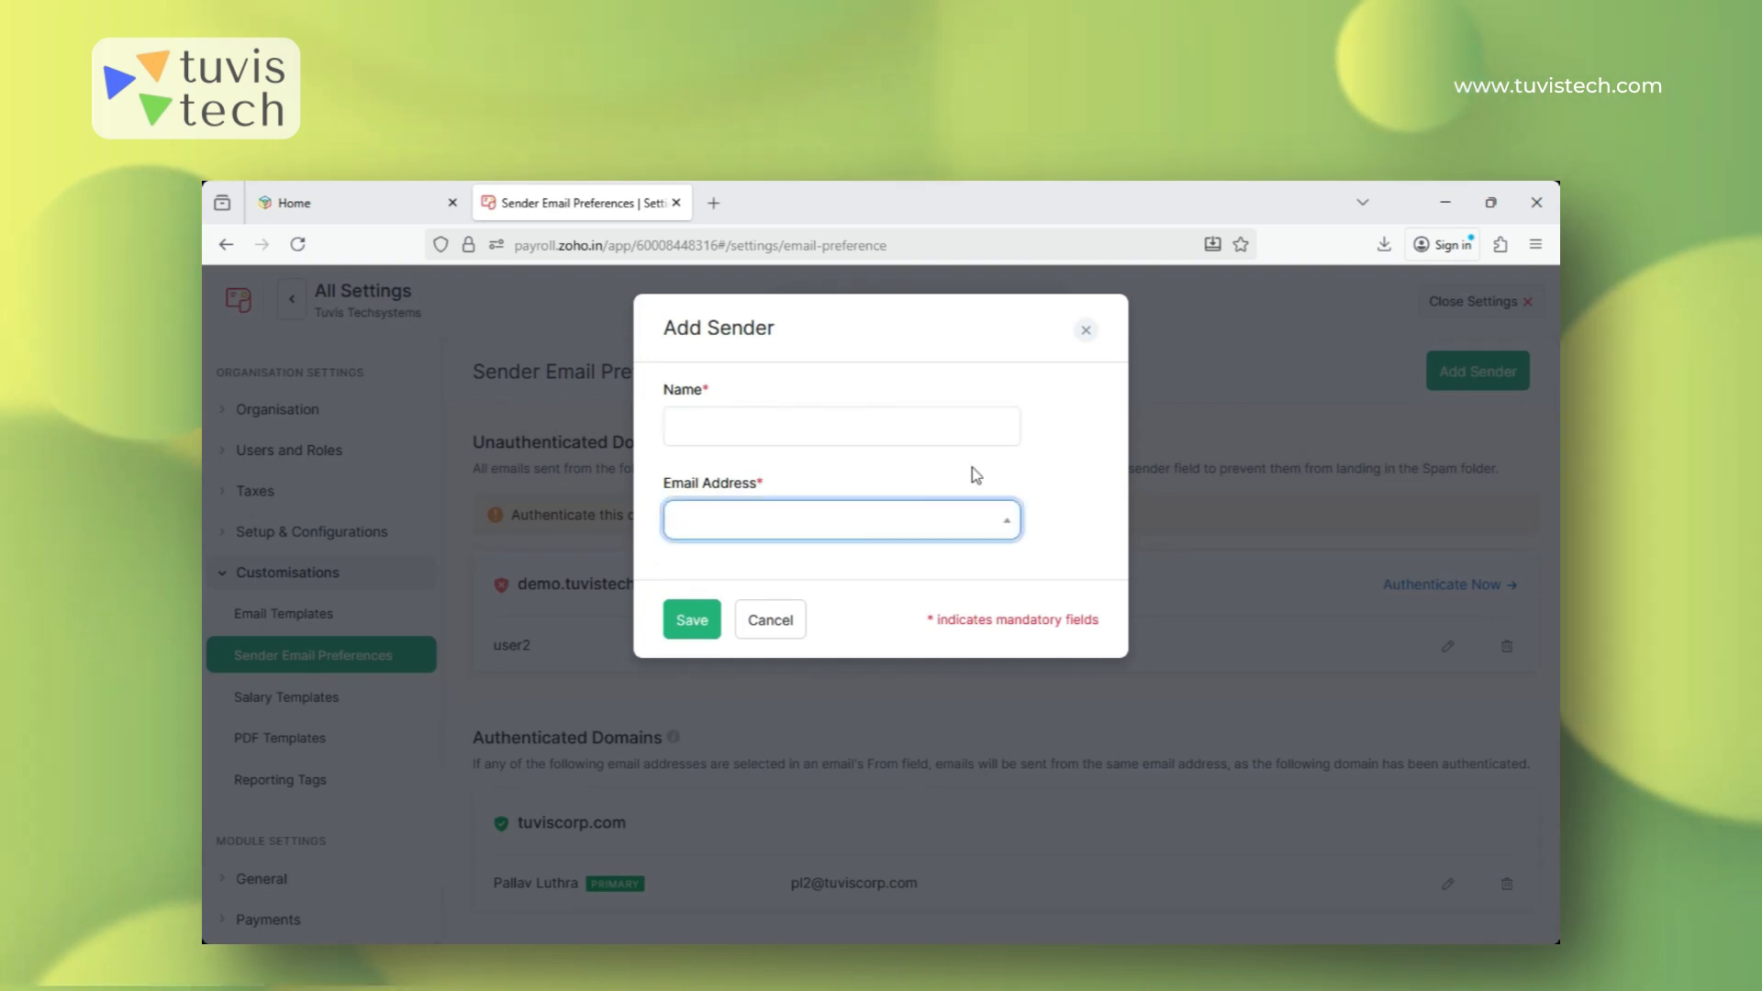
pyautogui.click(771, 621)
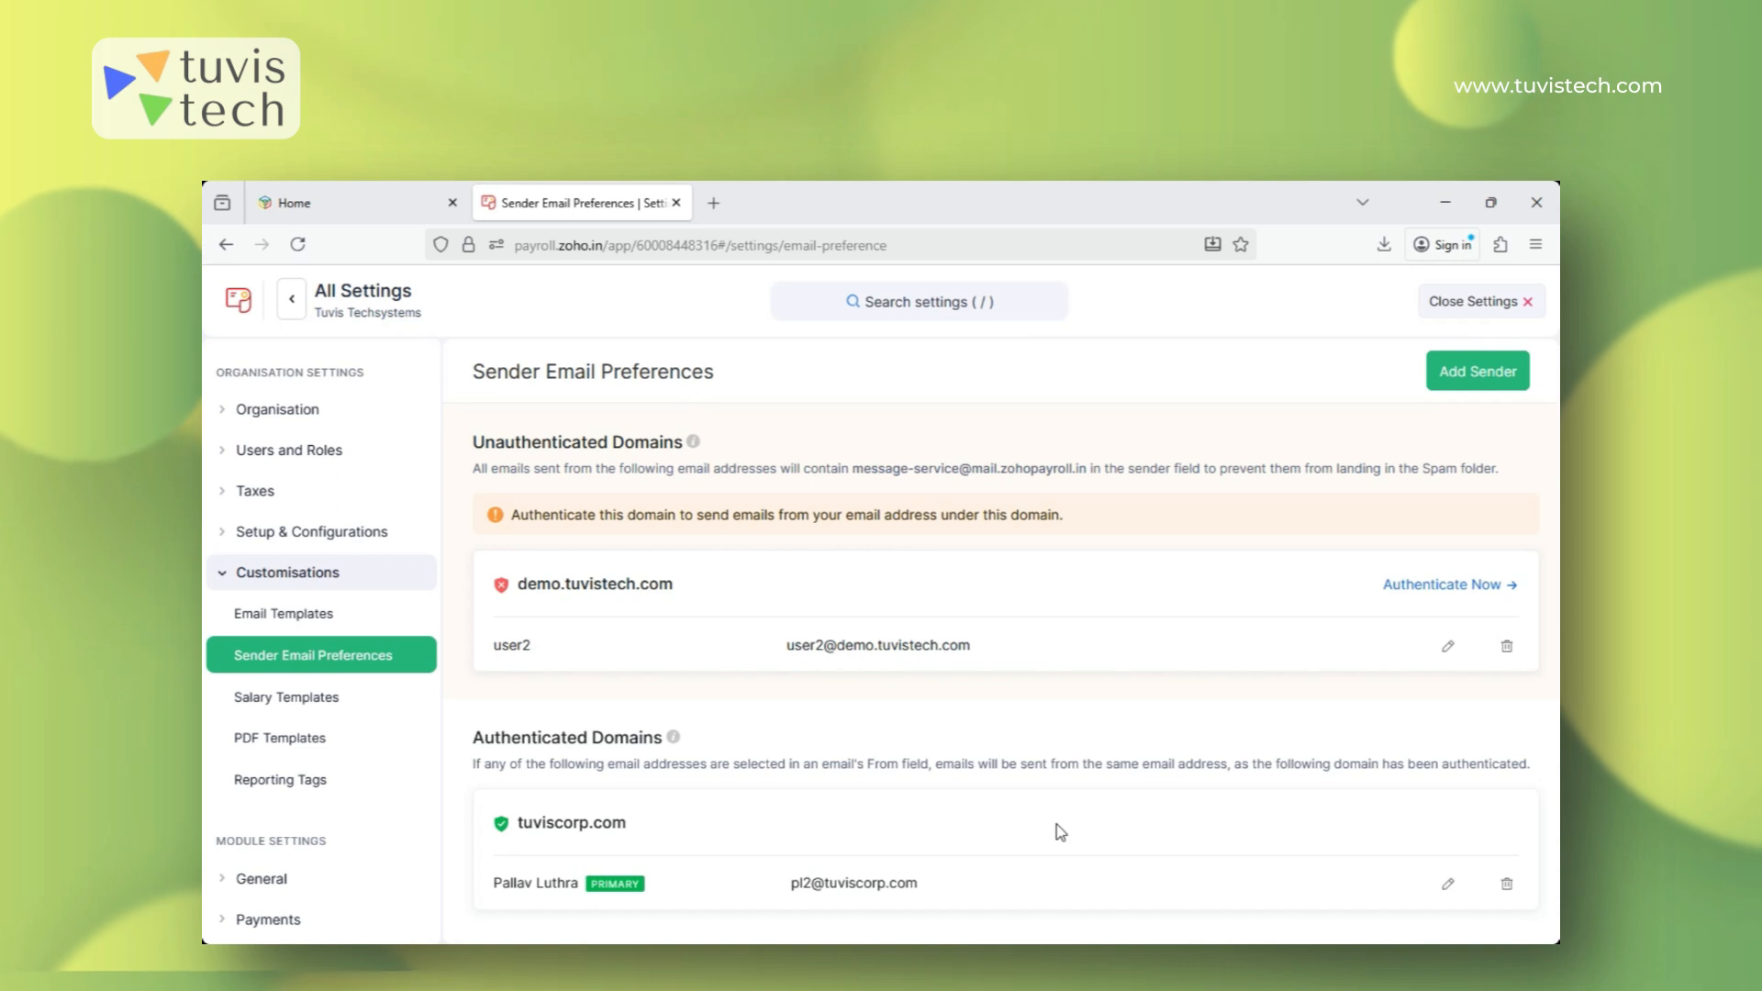
# Review the sender addresses listed under the authenticated and public domains.
pyautogui.scroll(-2, 1061, 831)
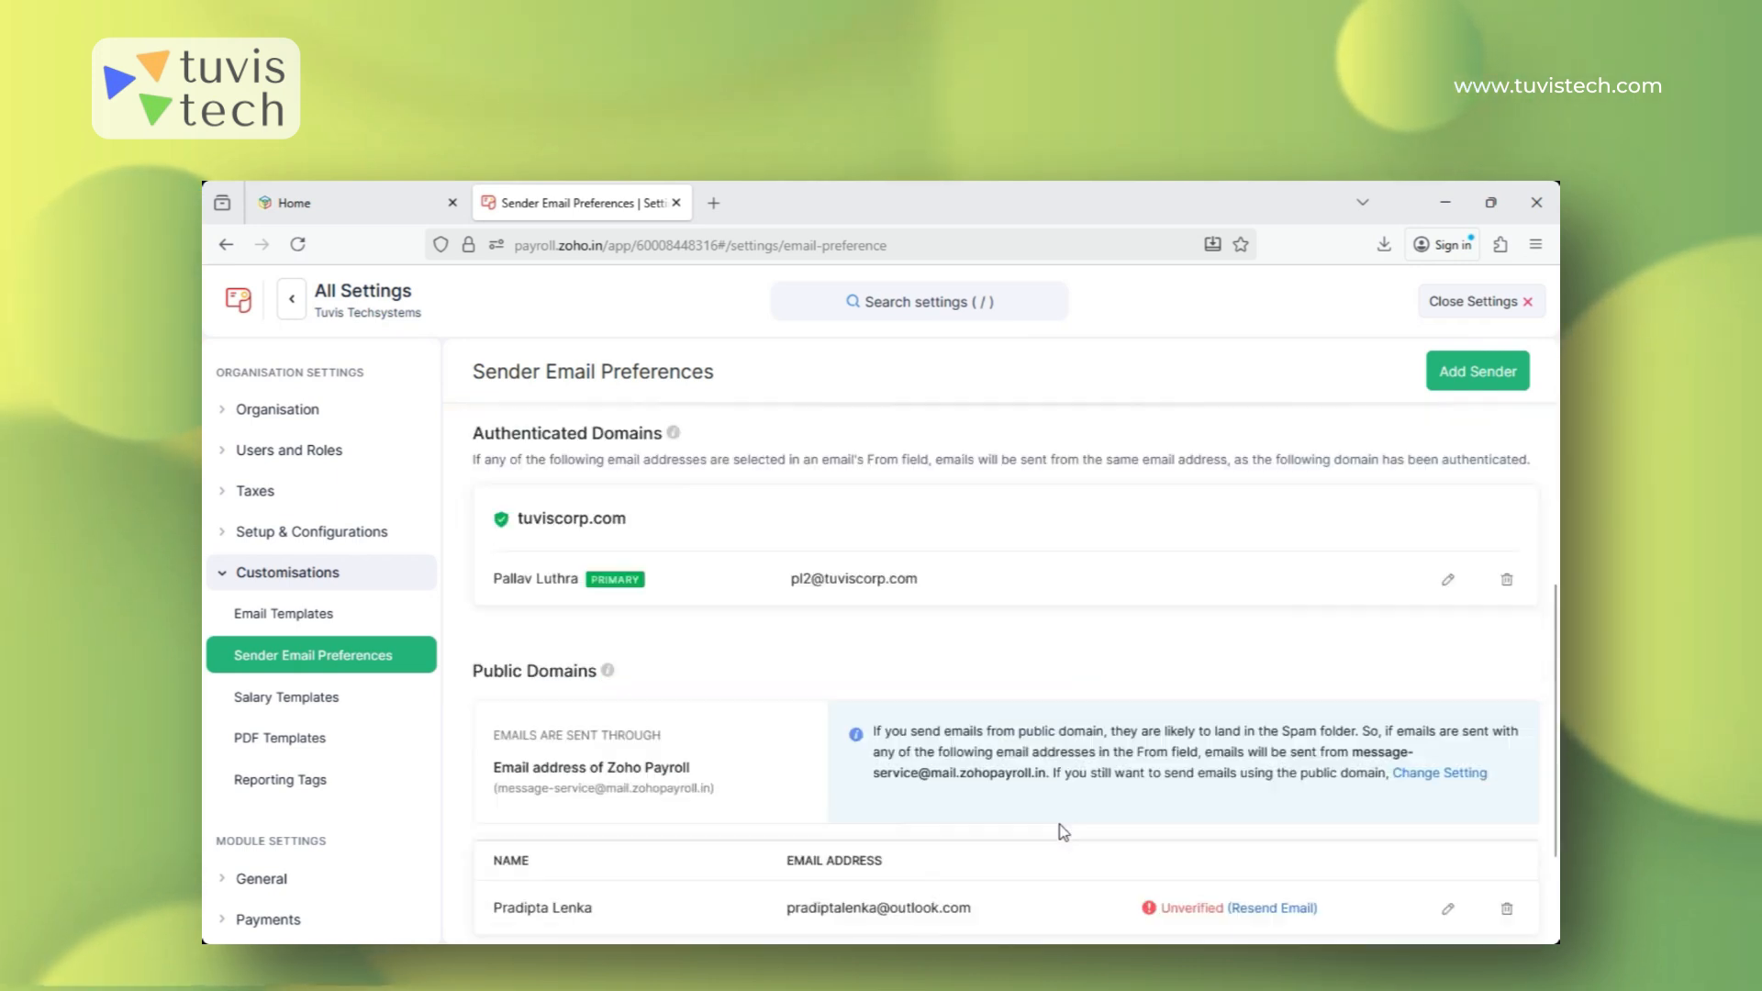
pyautogui.scroll(1, 1061, 834)
pyautogui.scroll(-2, 1061, 831)
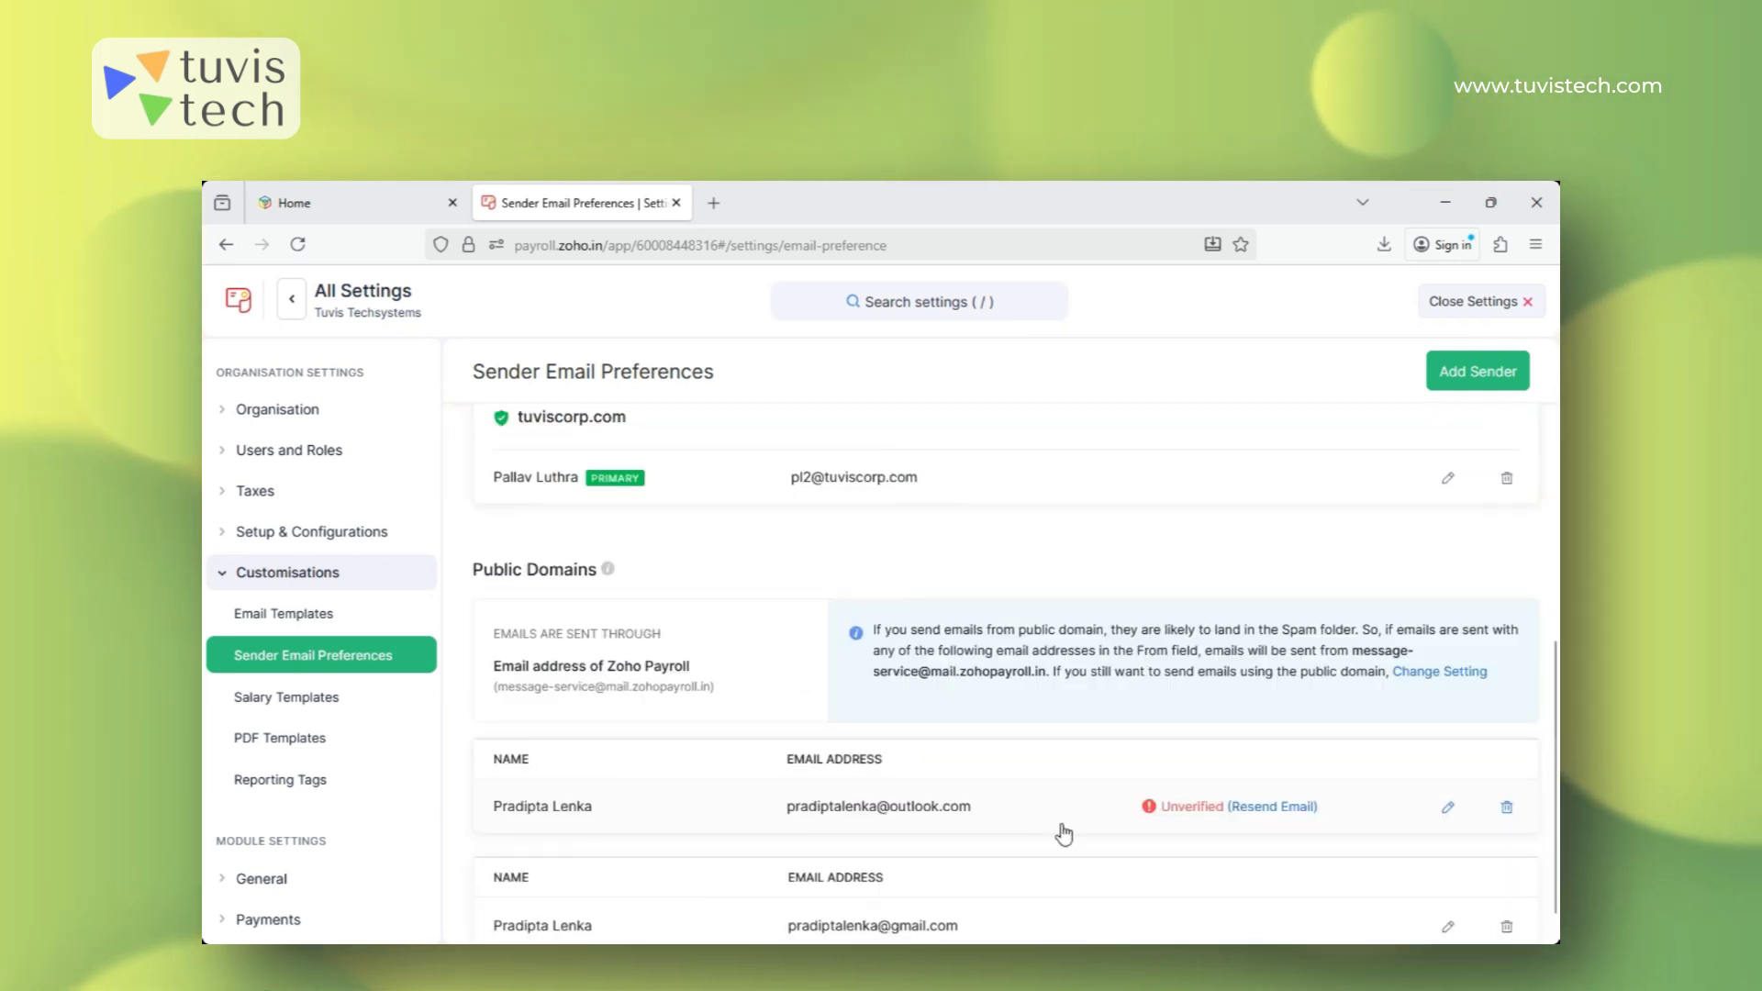
pyautogui.scroll(4, 1067, 832)
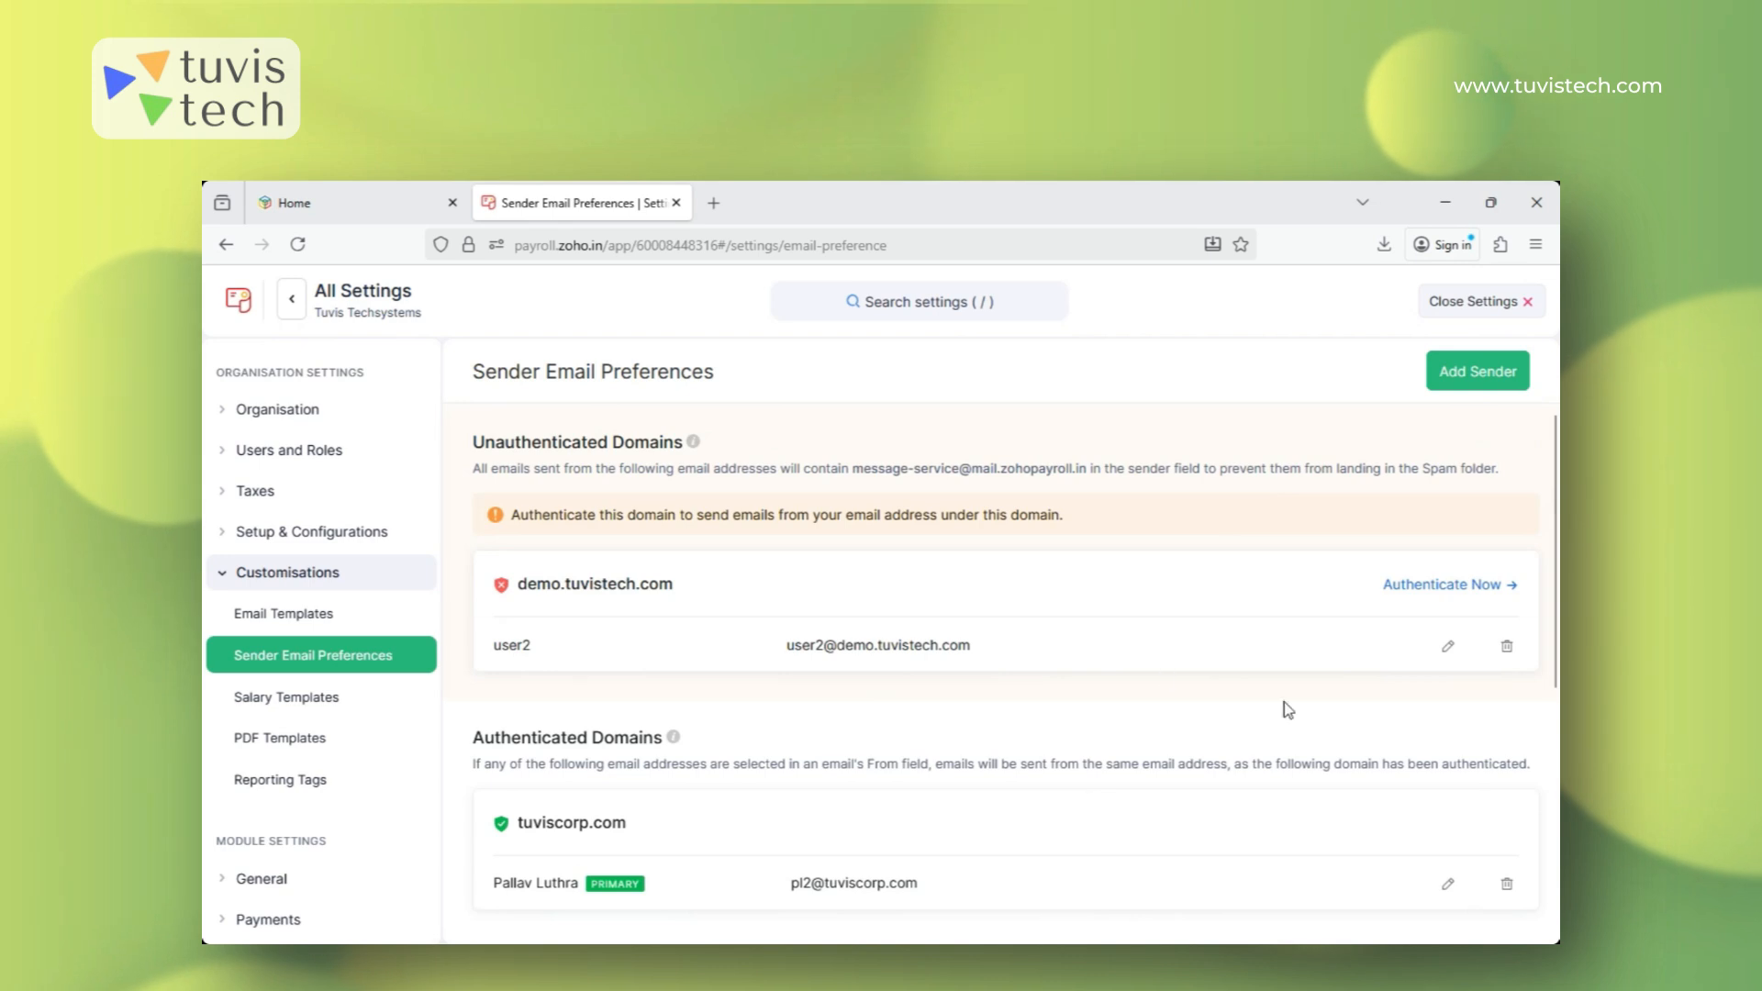
# View the DKIM authentication details for the demo.tuvistech.com domain and close them without validating.
pyautogui.click(1442, 585)
pyautogui.scroll(-1, 1051, 743)
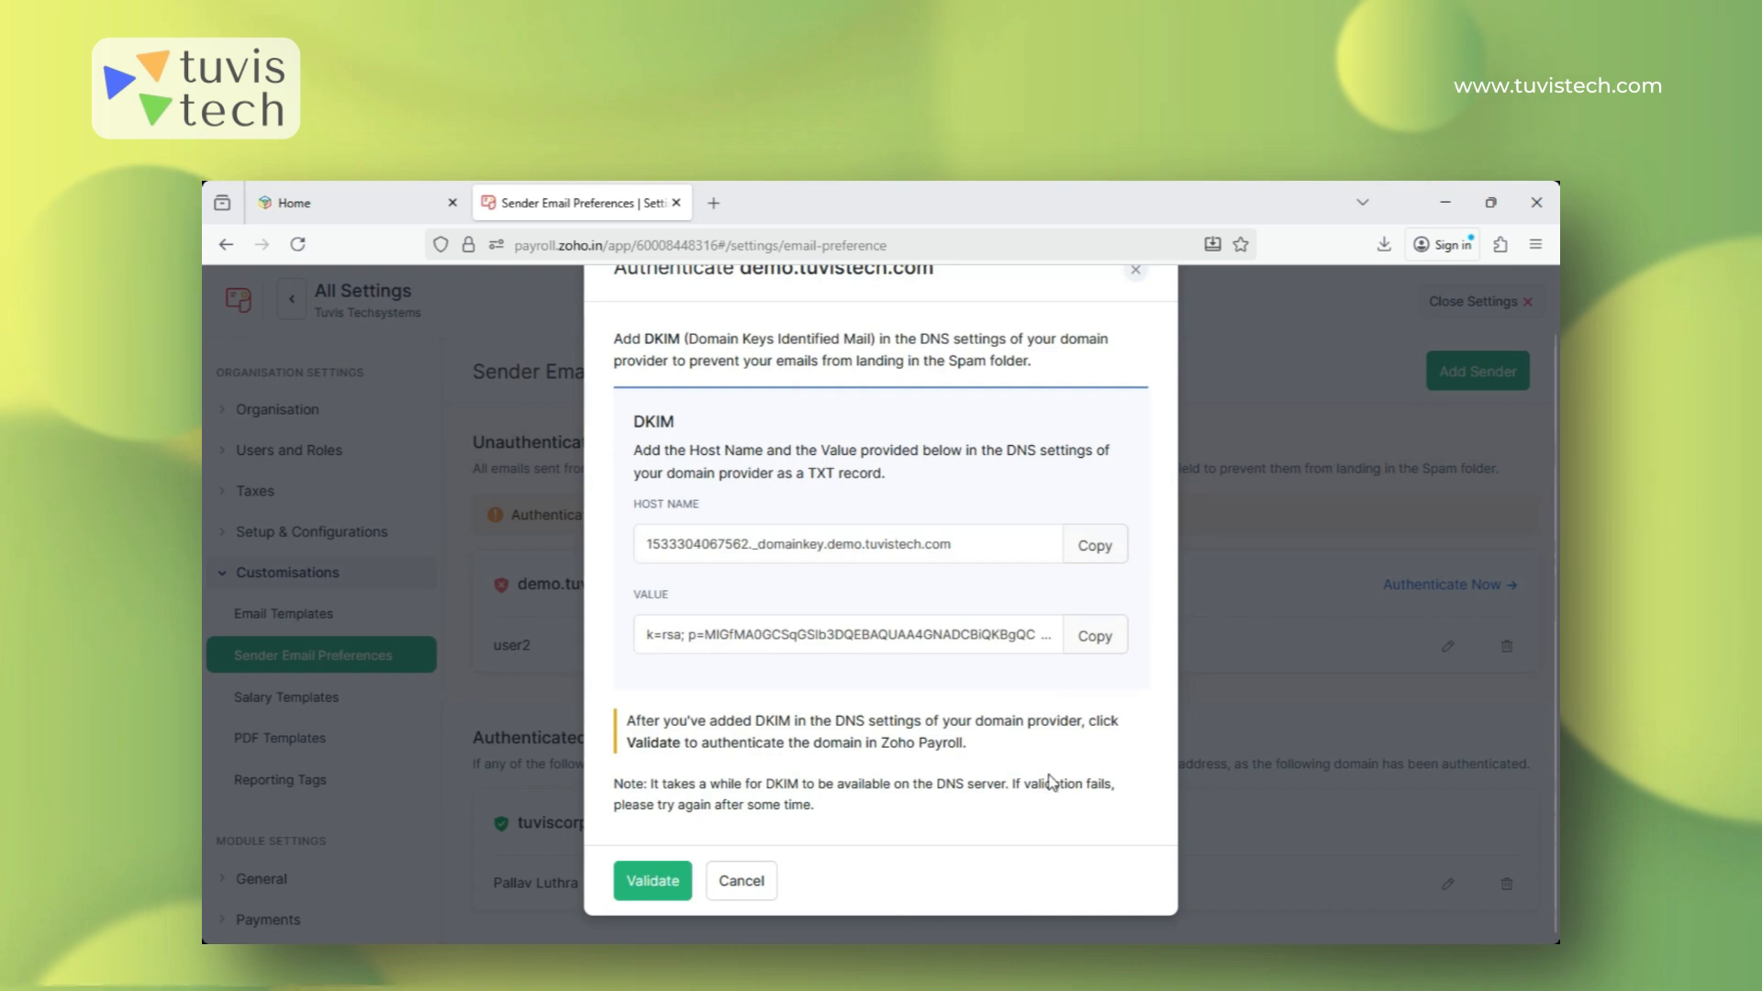
pyautogui.click(743, 882)
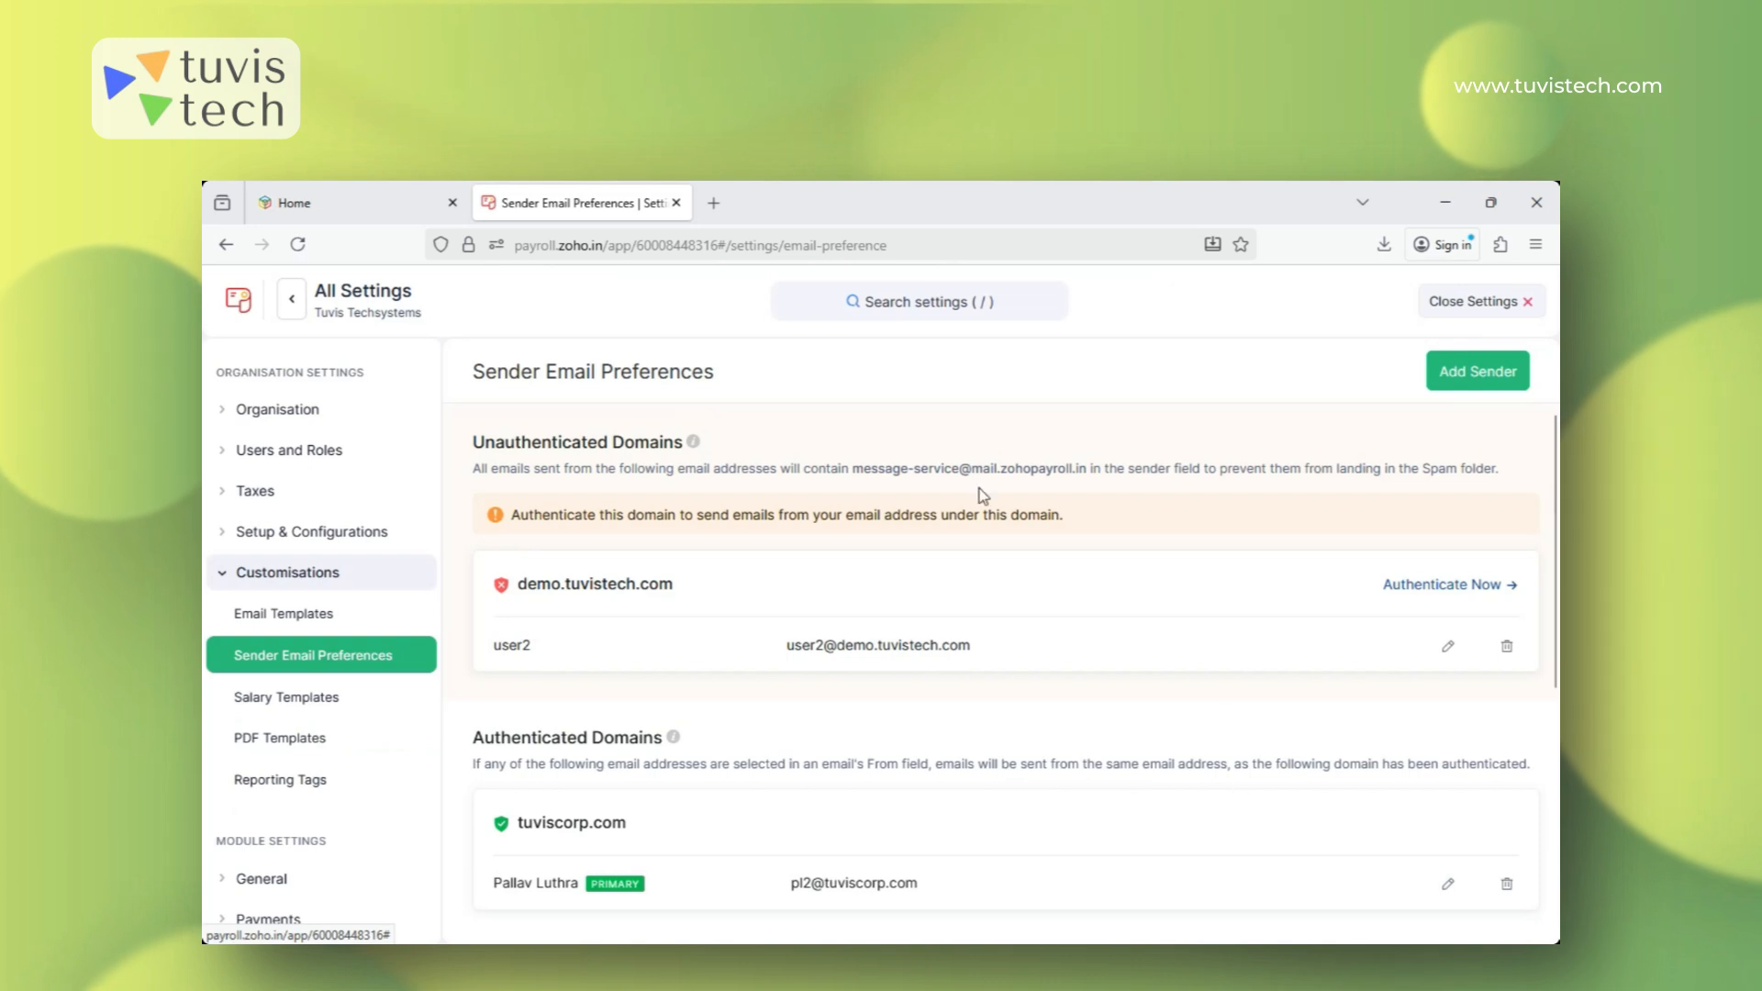
pyautogui.moveTo(976, 657)
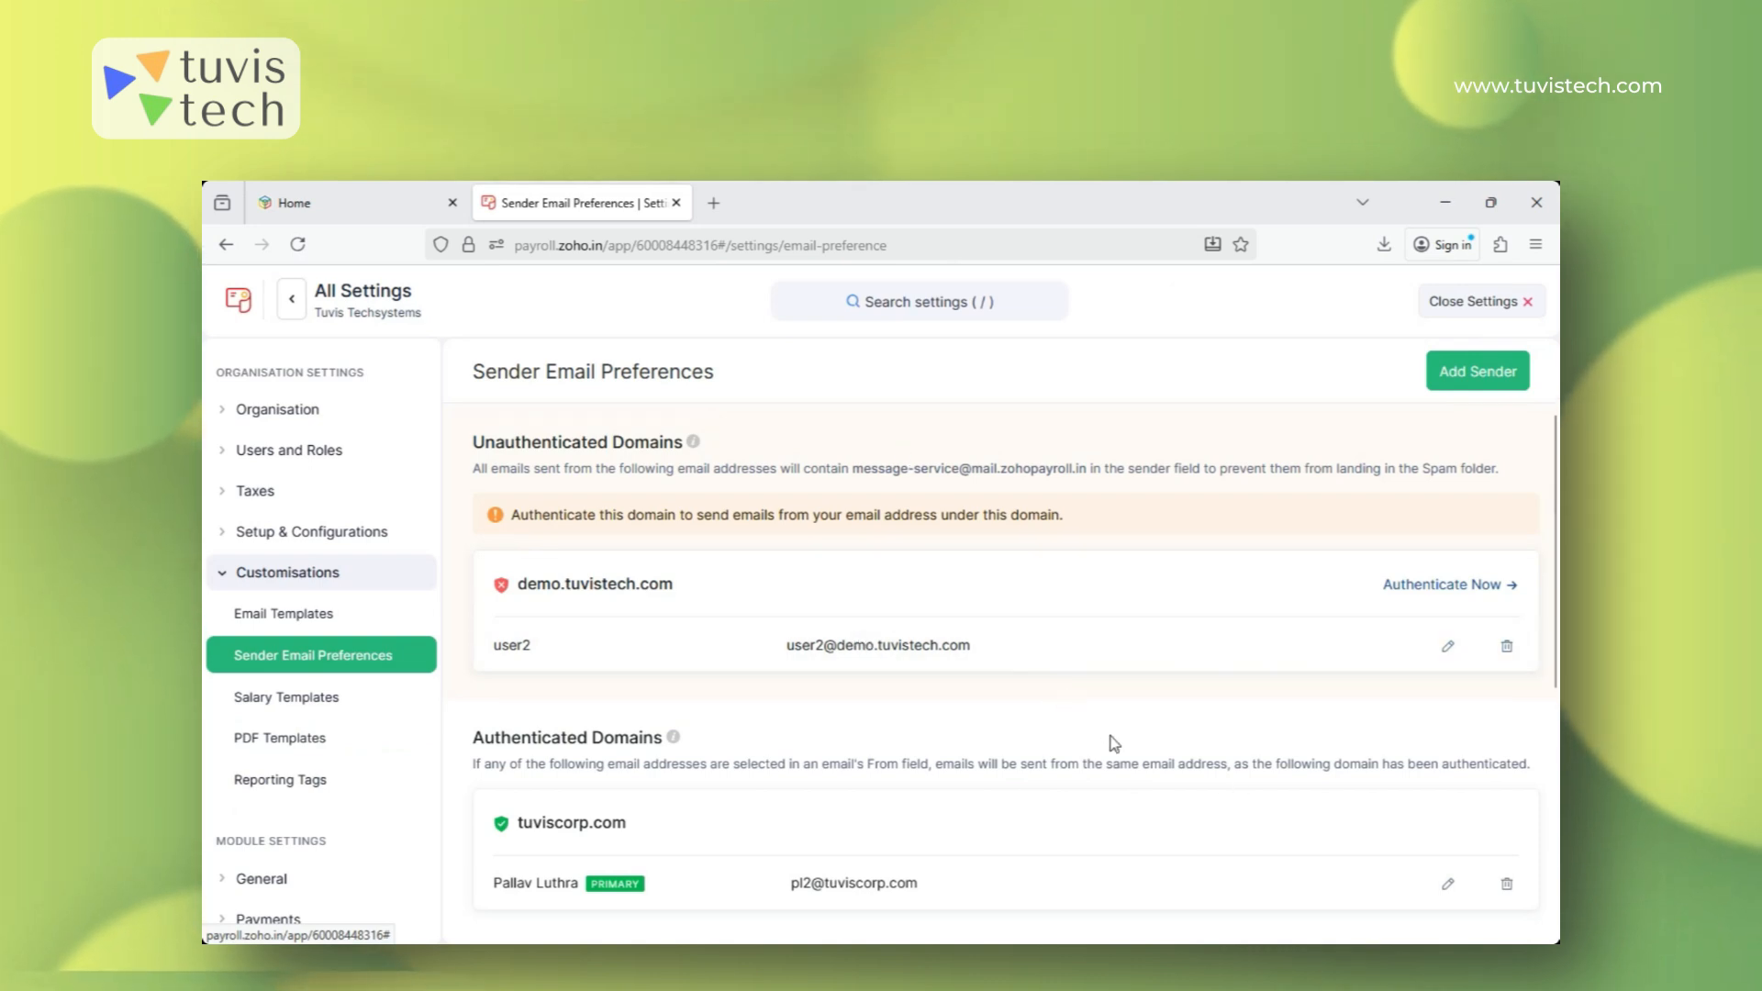
# Open the organisation's branding settings, switch the appearance to Light Pane and back to Dark Pane.
pyautogui.click(1529, 309)
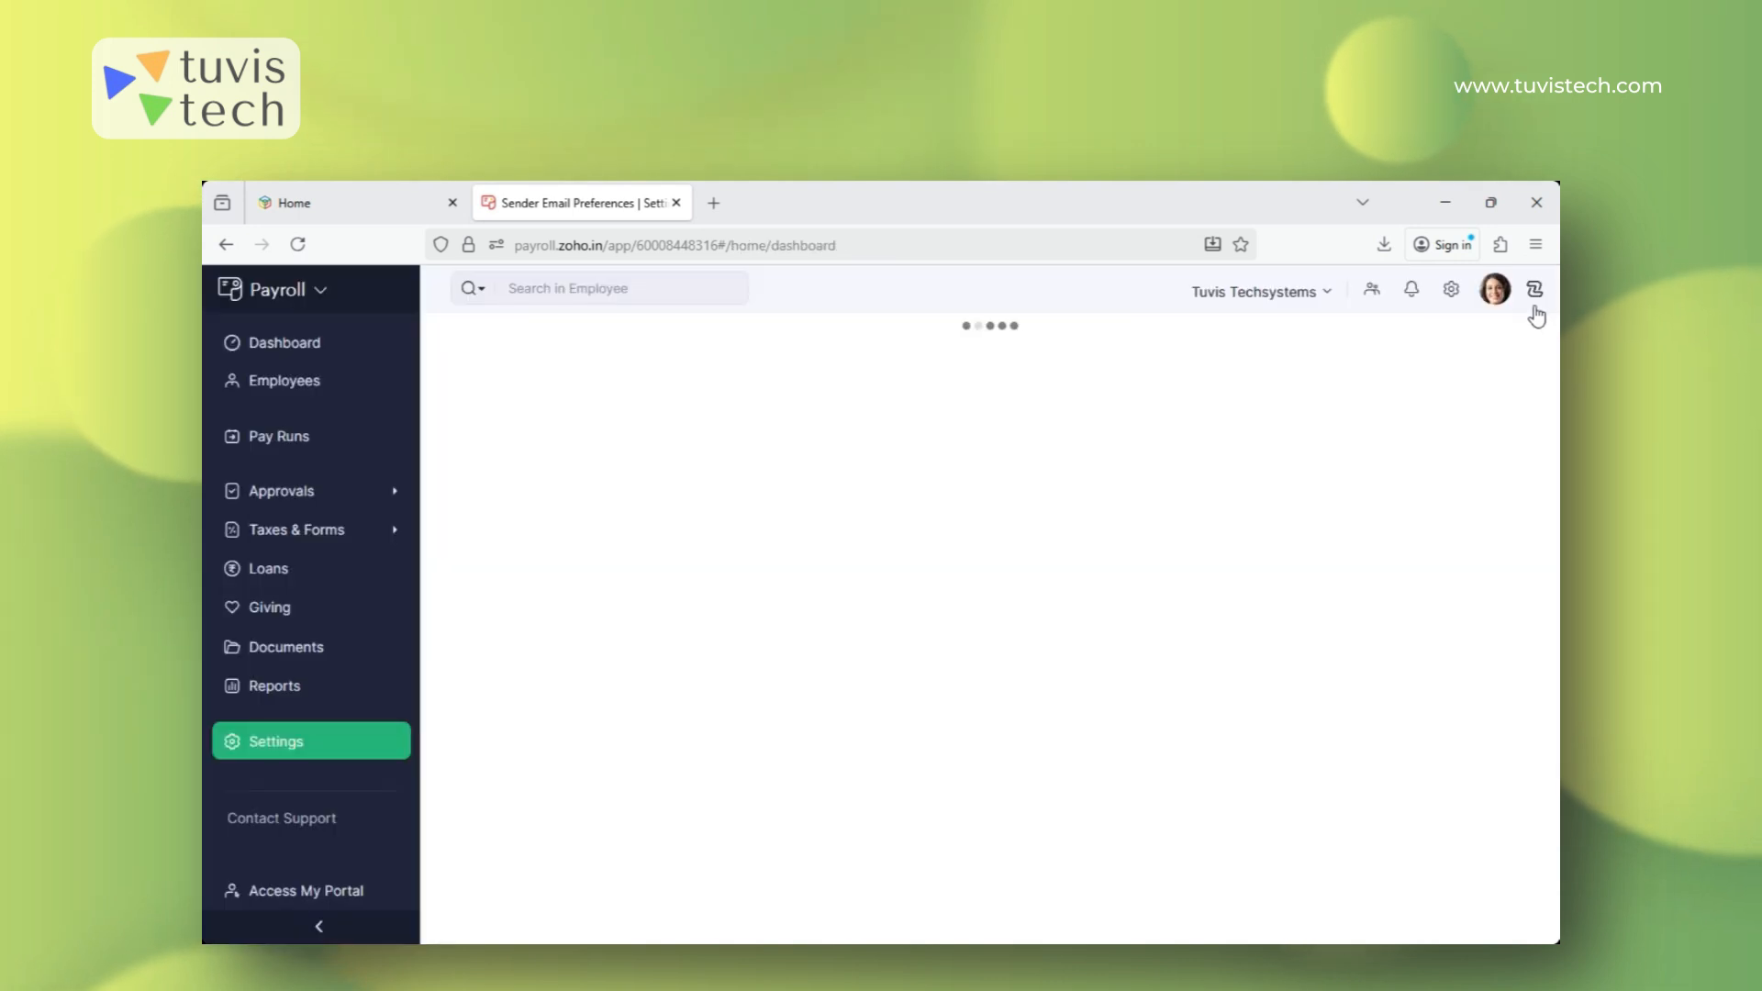
pyautogui.click(1464, 297)
pyautogui.click(322, 576)
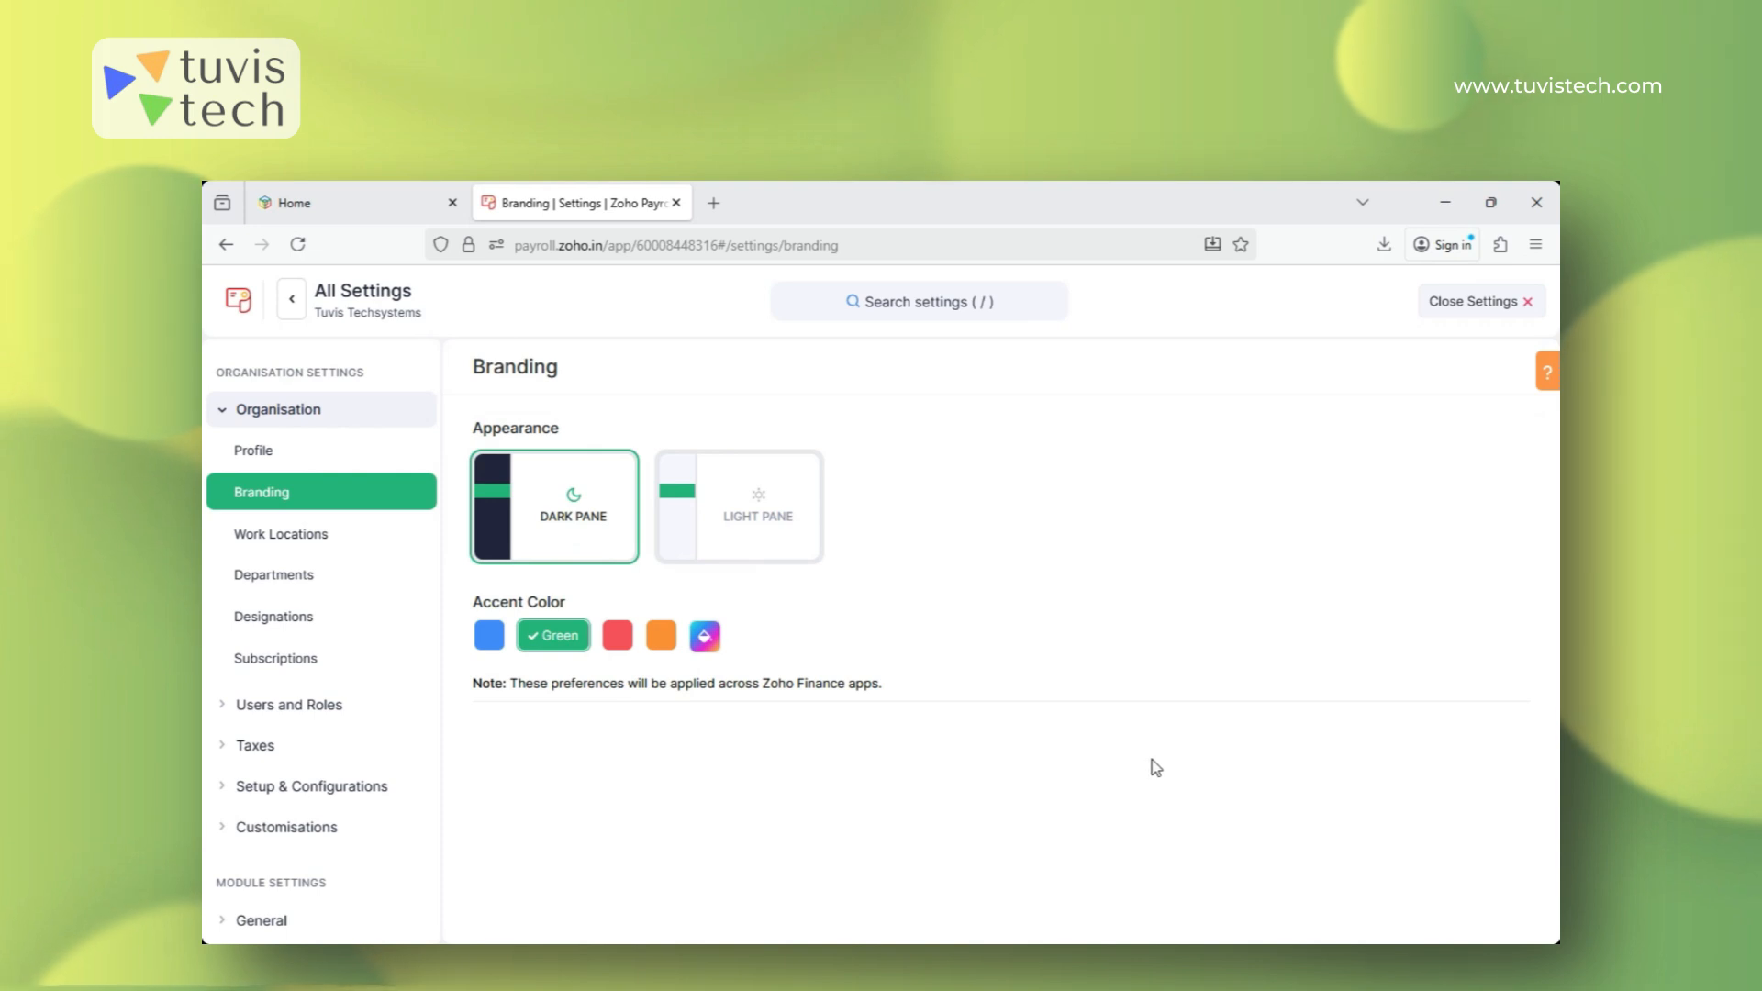
pyautogui.click(739, 510)
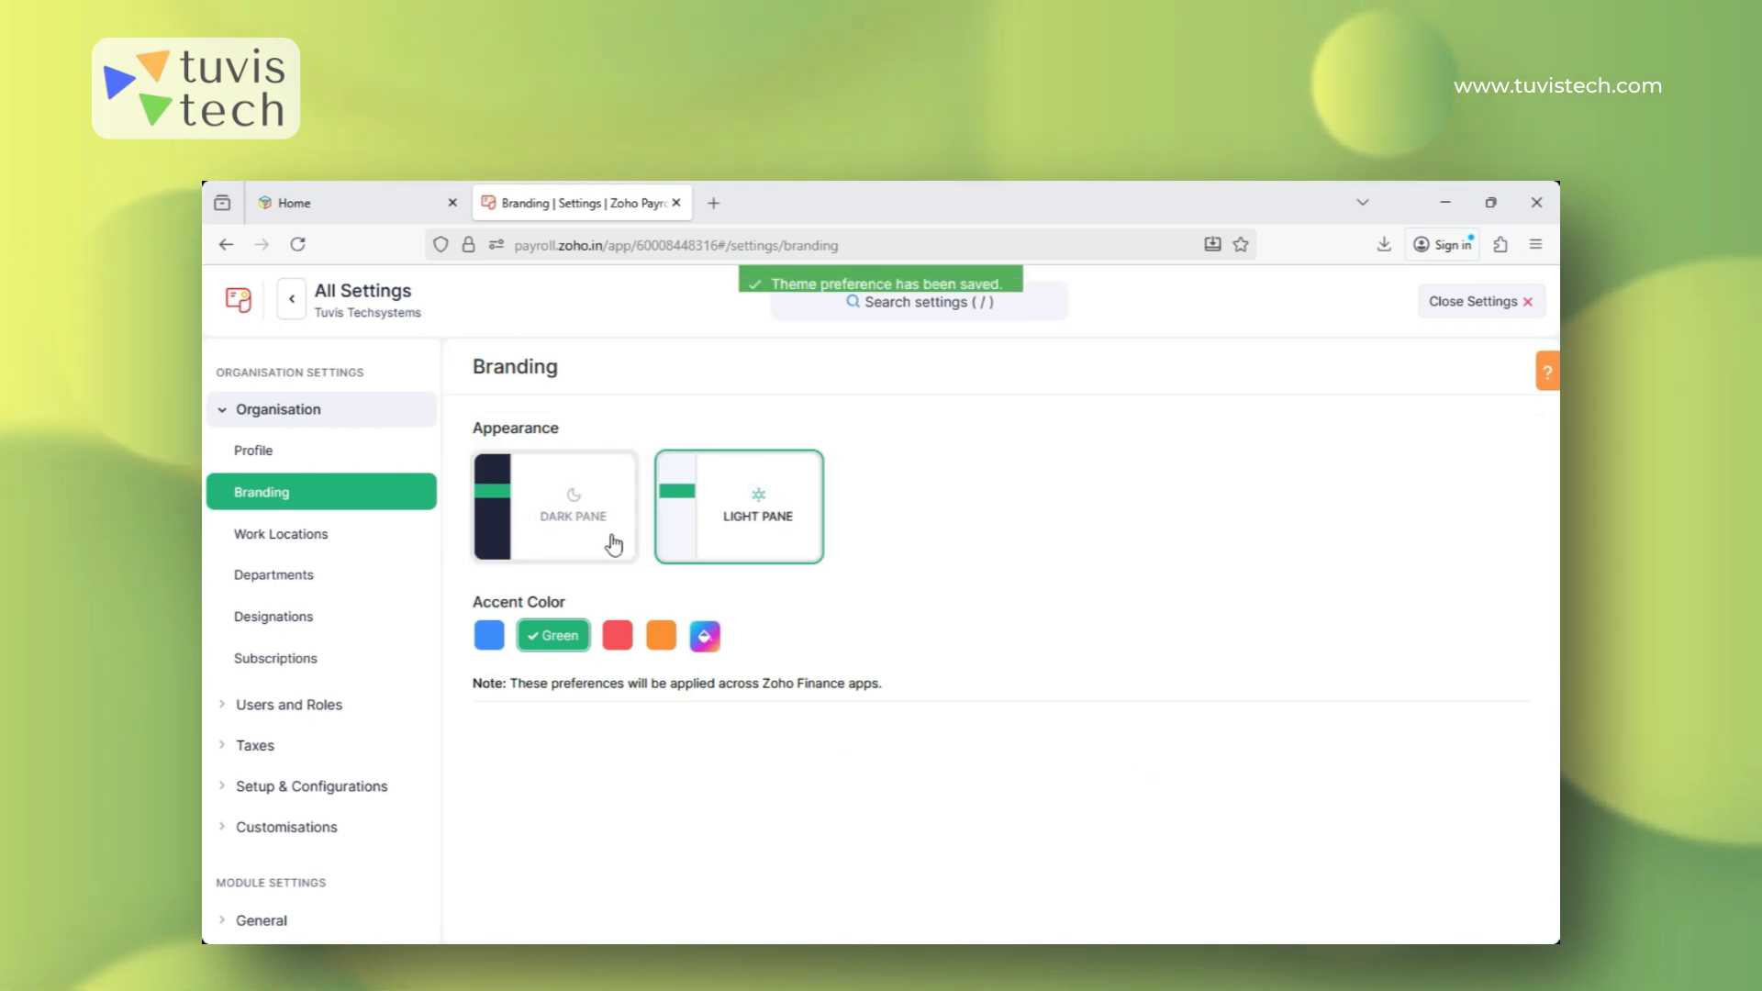
pyautogui.click(549, 512)
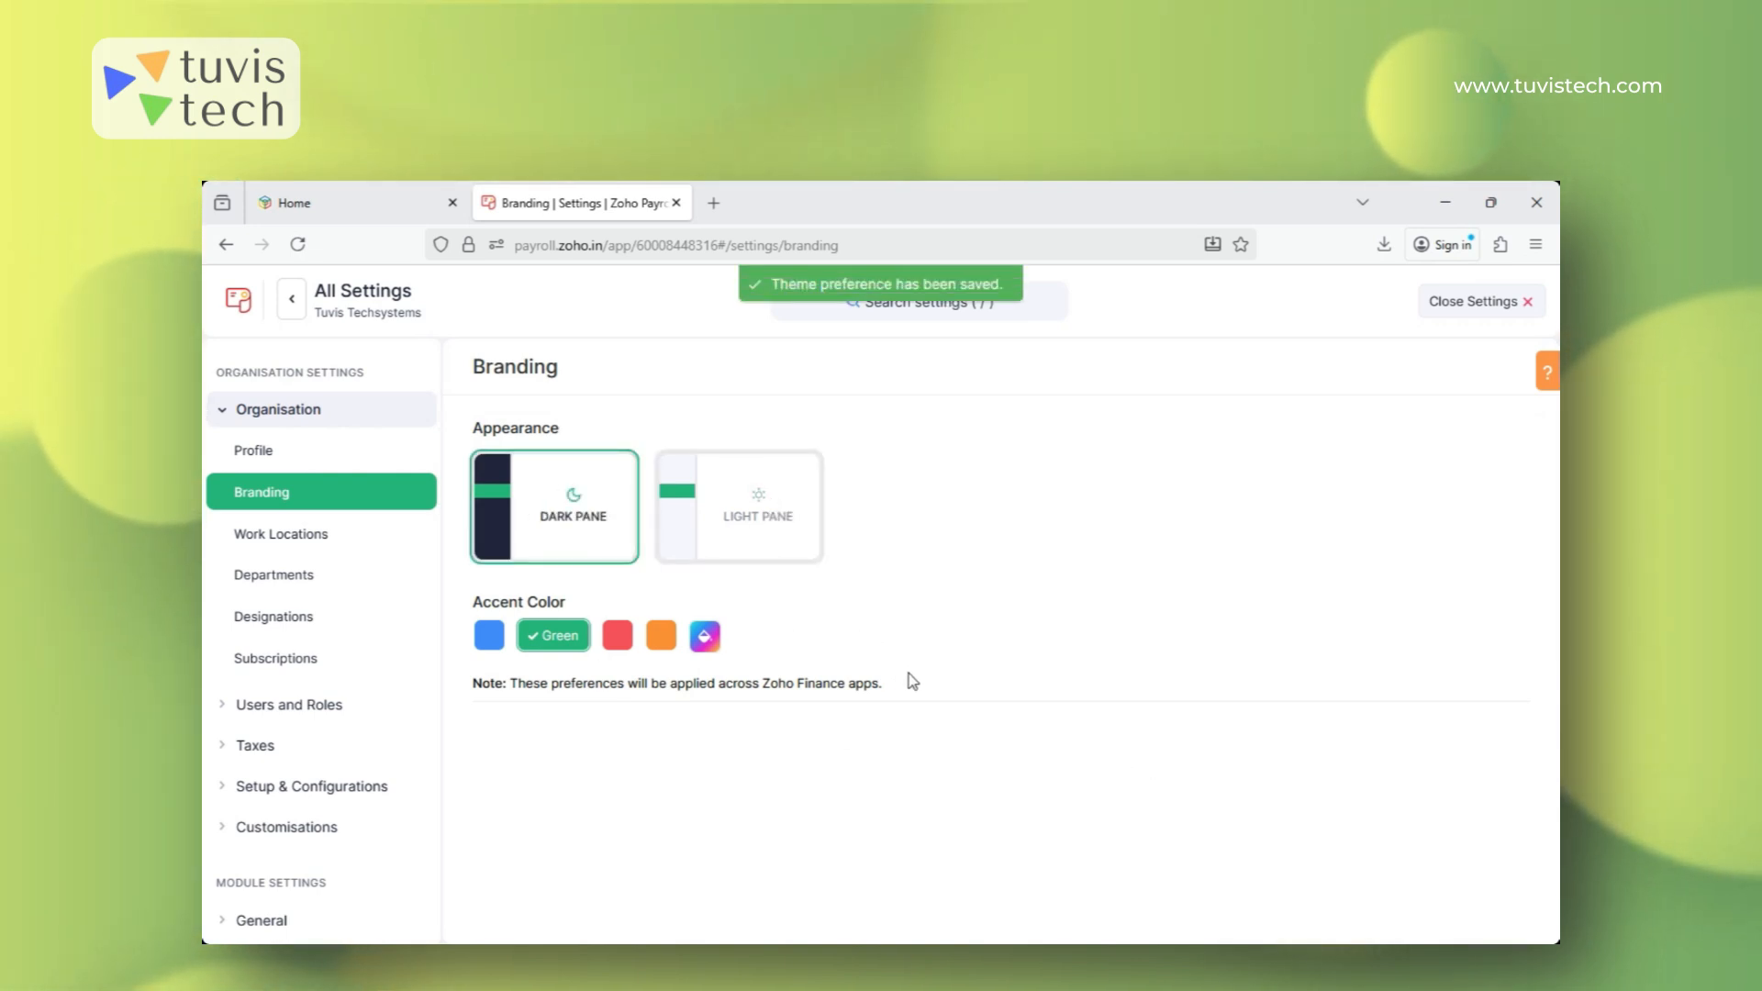
# Open the work locations settings and try to add a new work location.
pyautogui.click(269, 536)
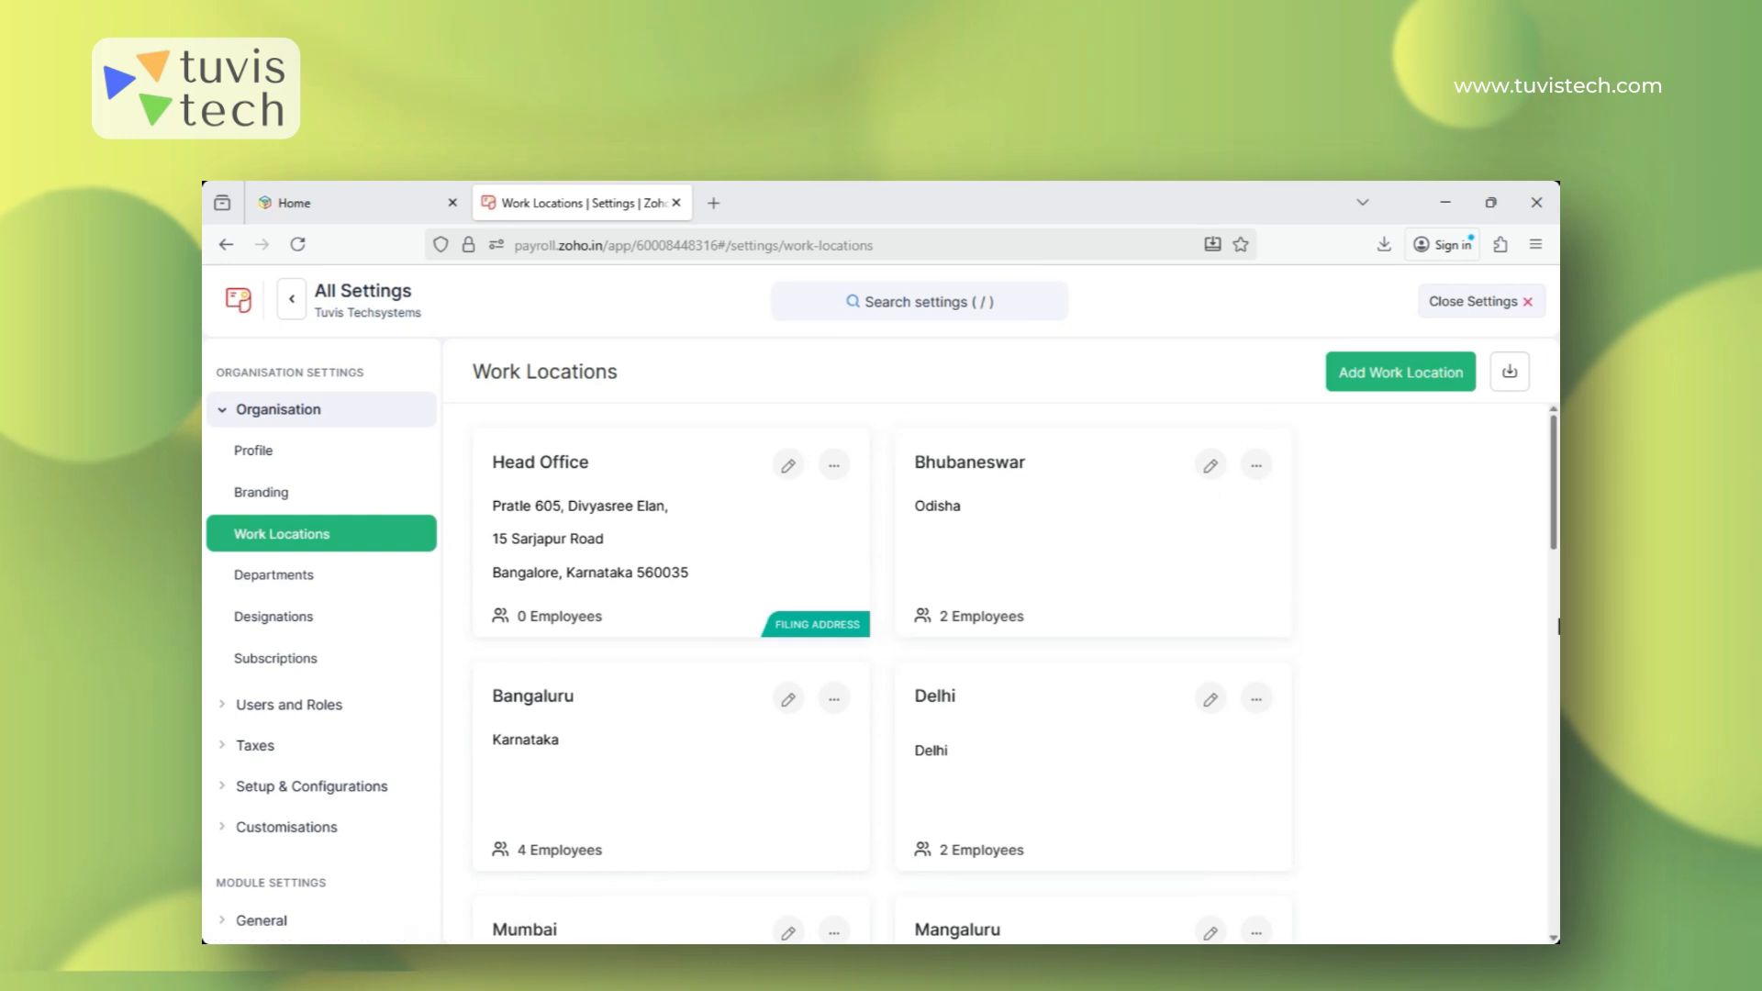
pyautogui.click(1402, 382)
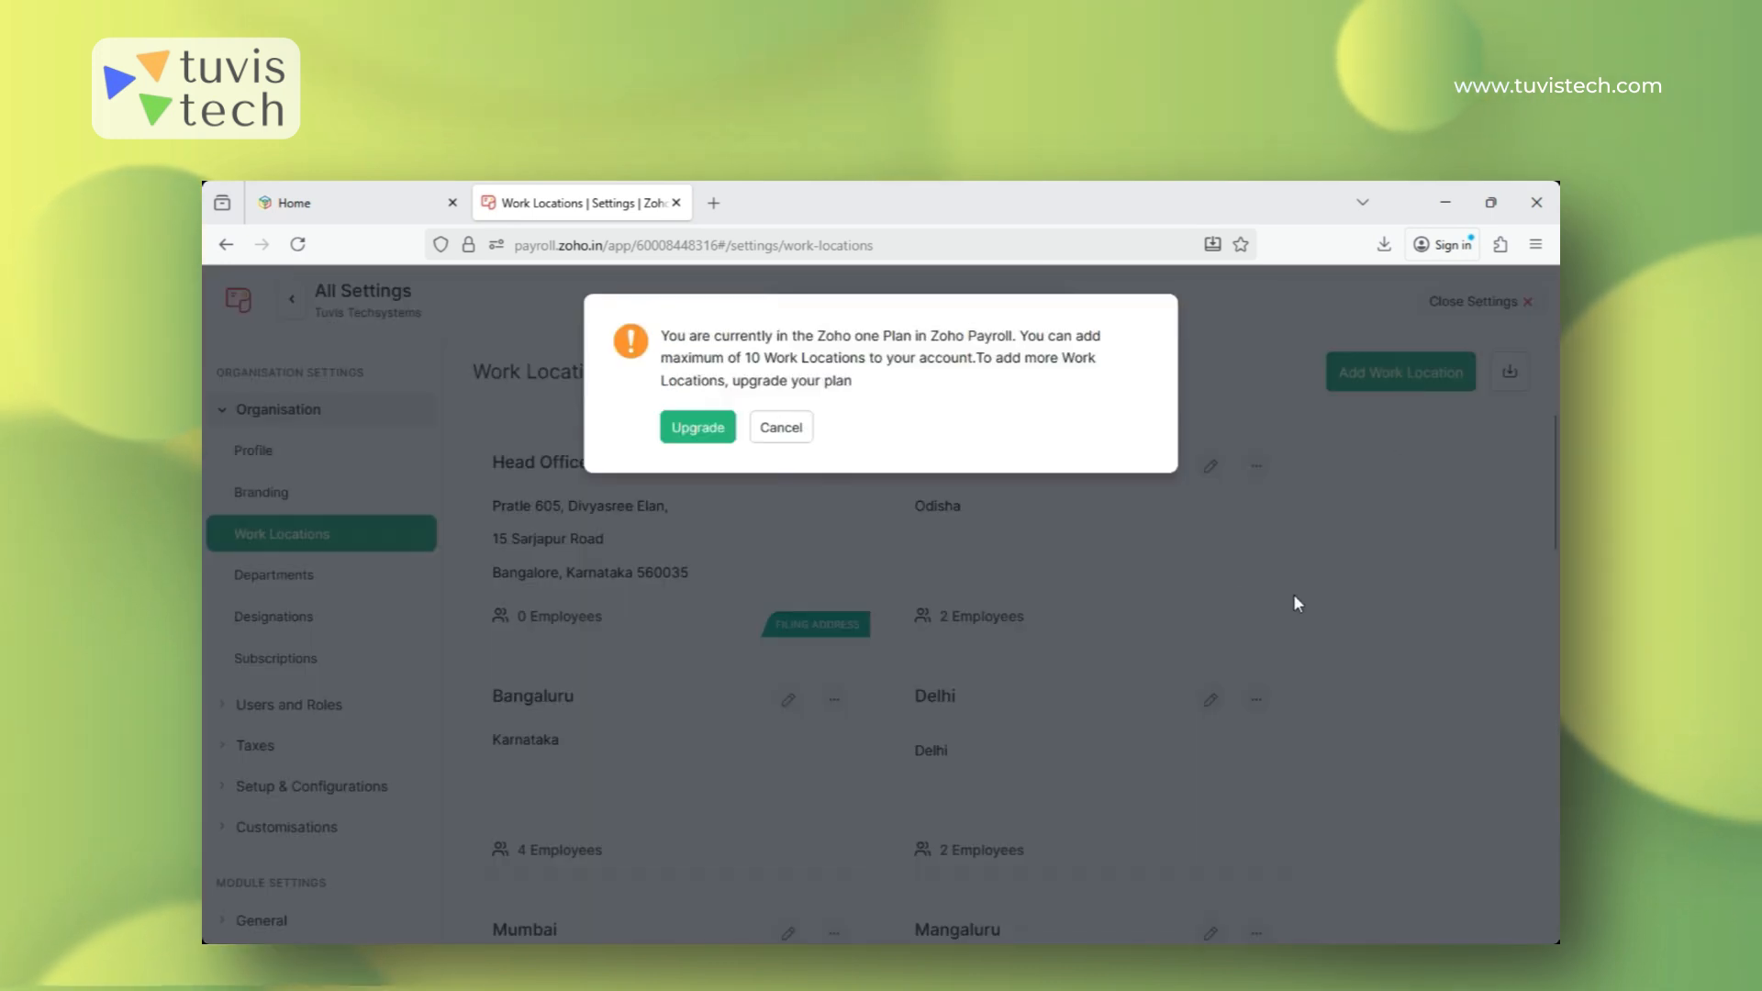
pyautogui.click(775, 428)
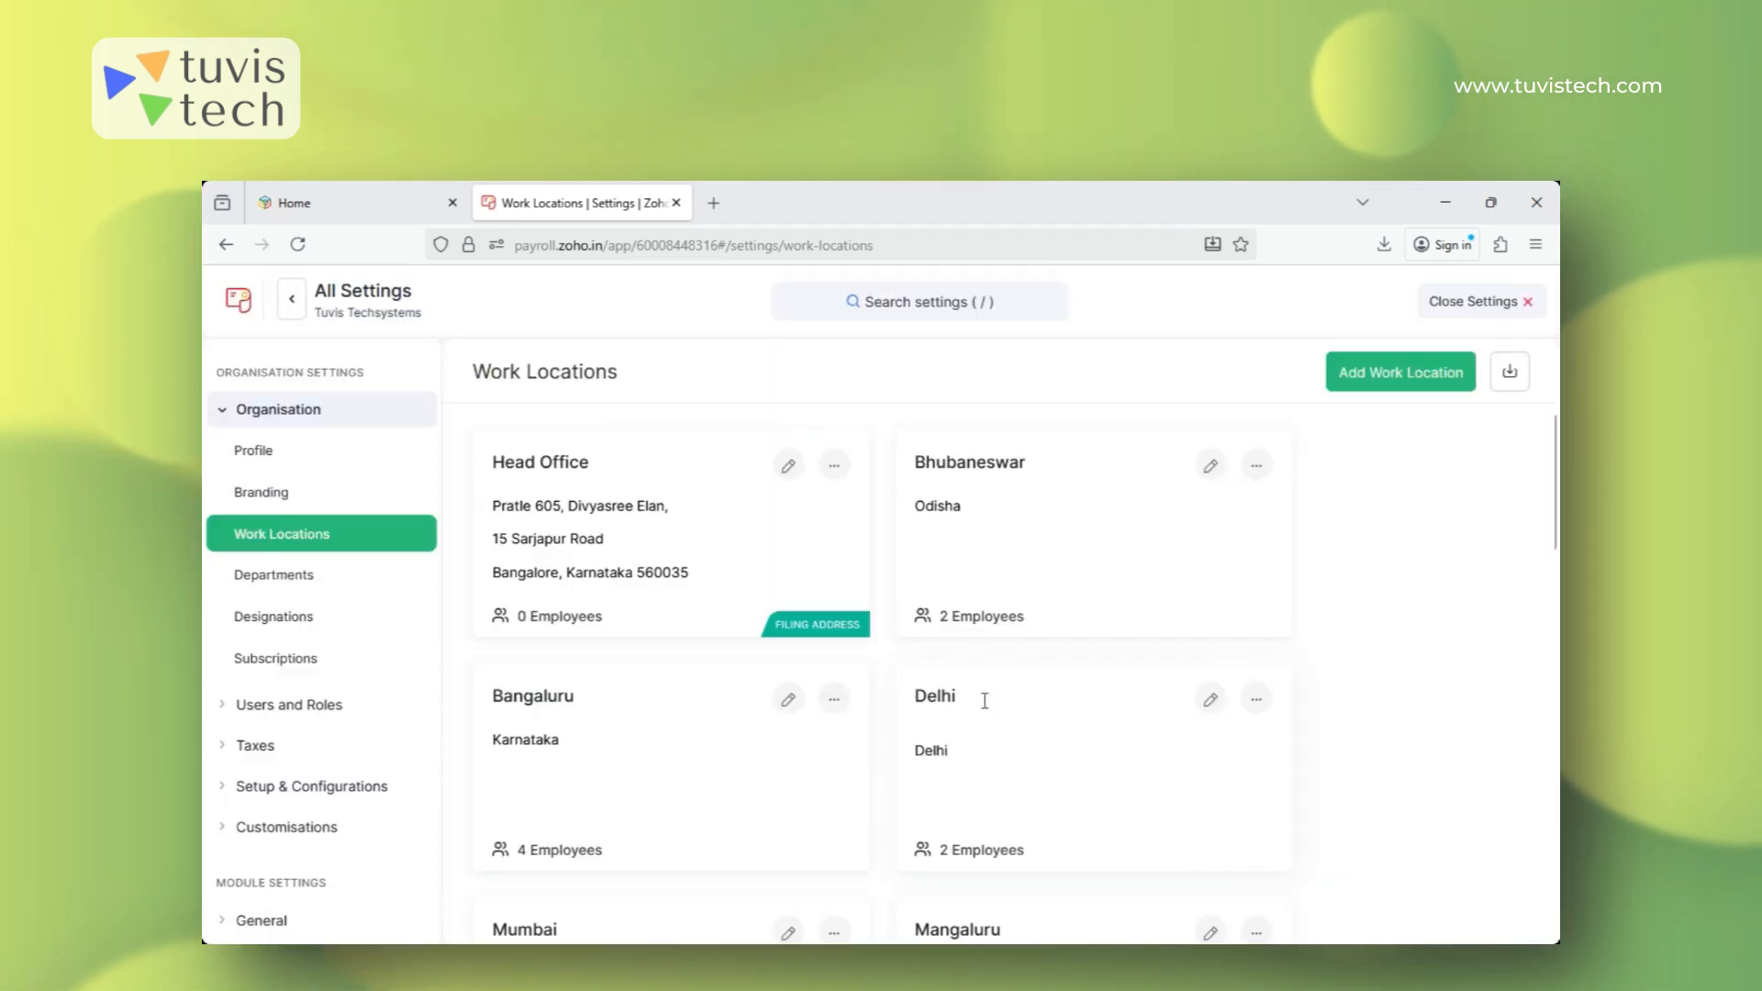
# Review the full list of existing work locations and open the departments settings.
pyautogui.scroll(-6, 1055, 753)
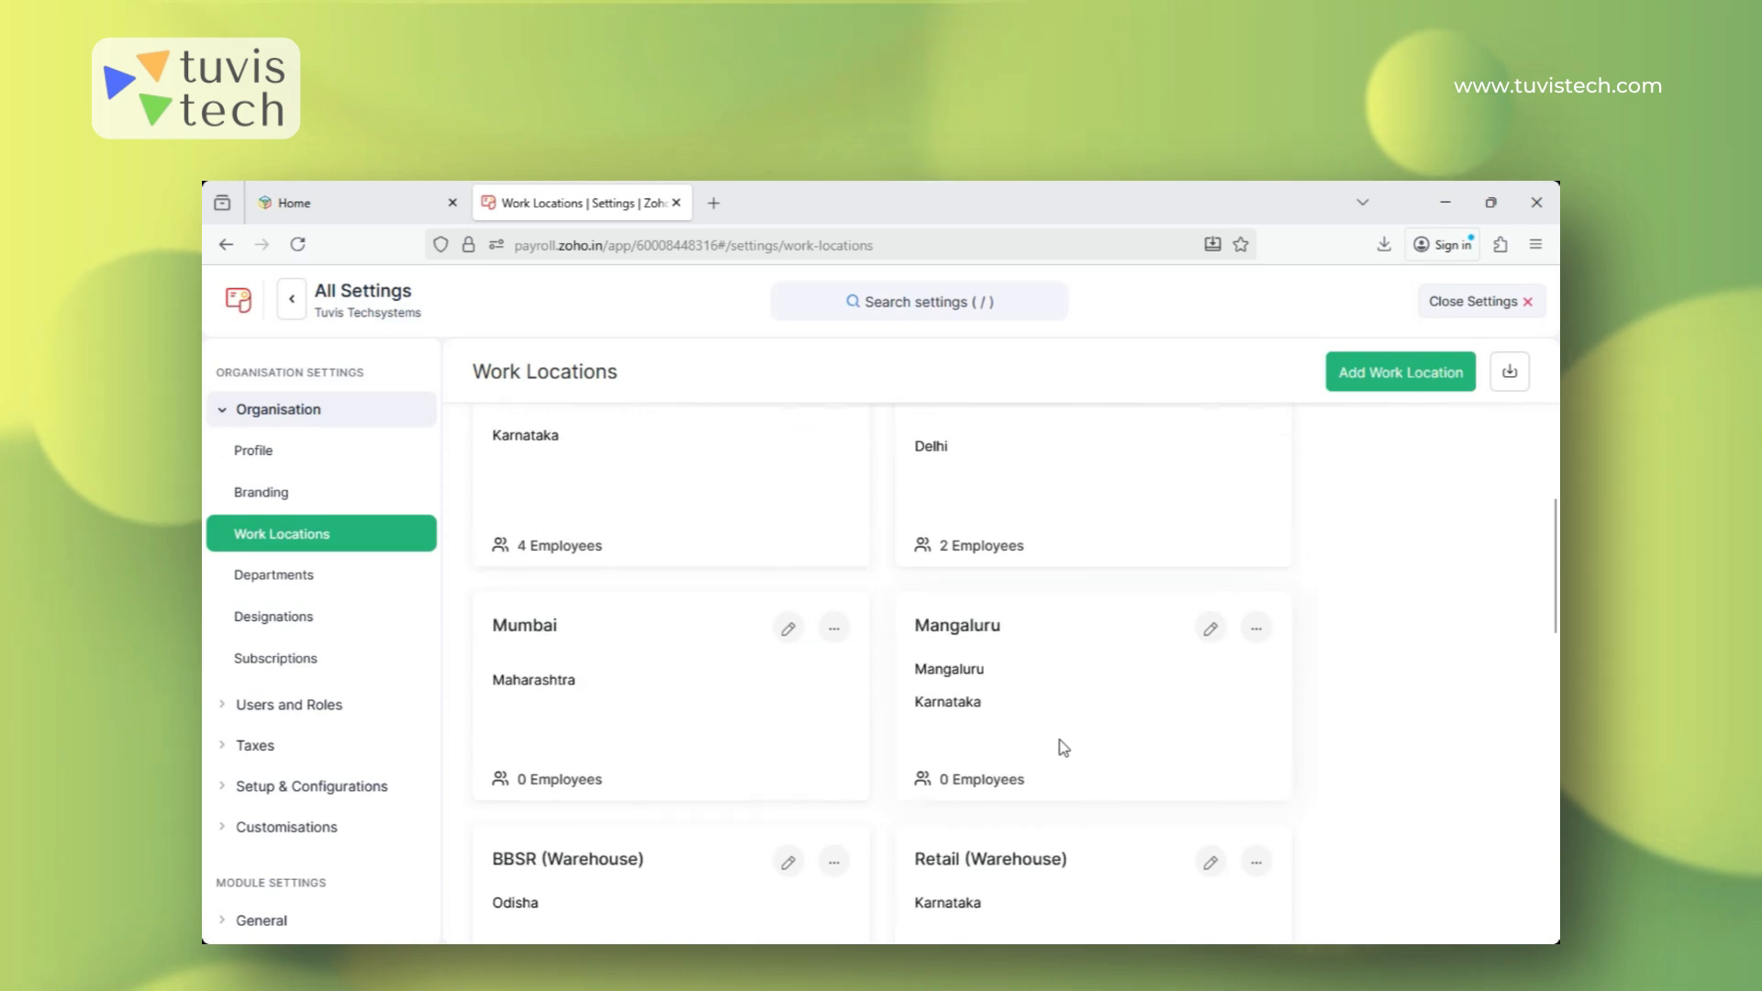
pyautogui.scroll(-7, 1080, 745)
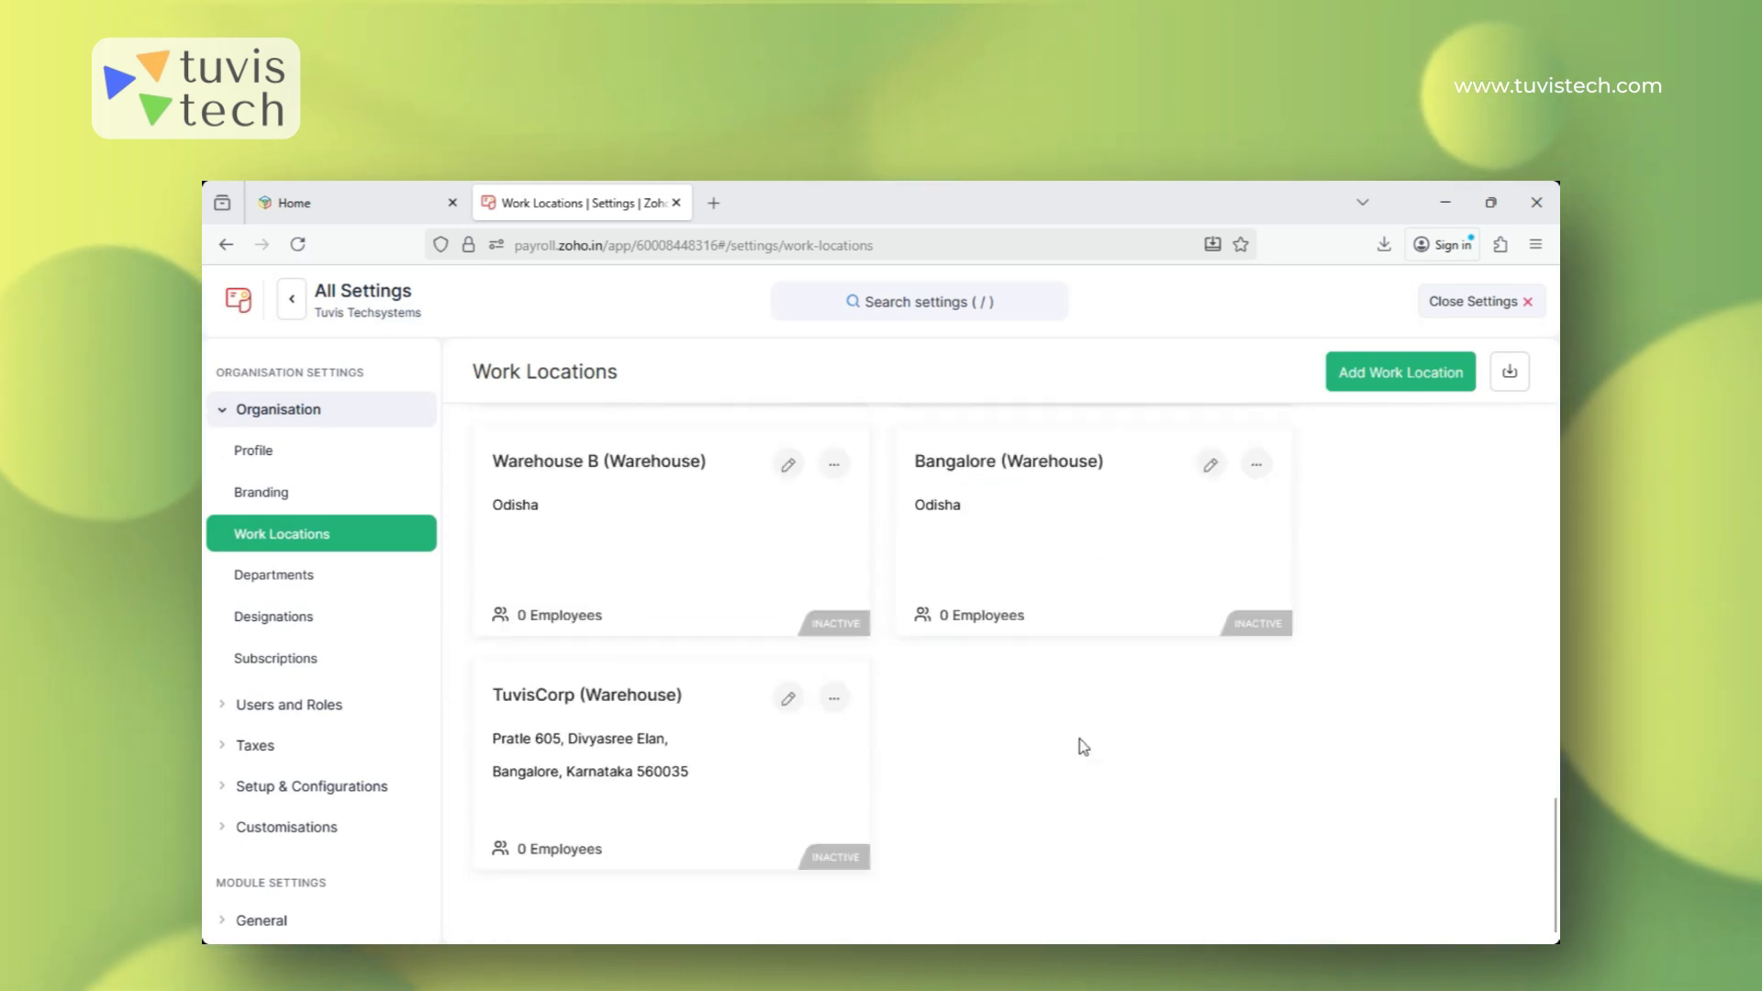
pyautogui.scroll(12, 1083, 746)
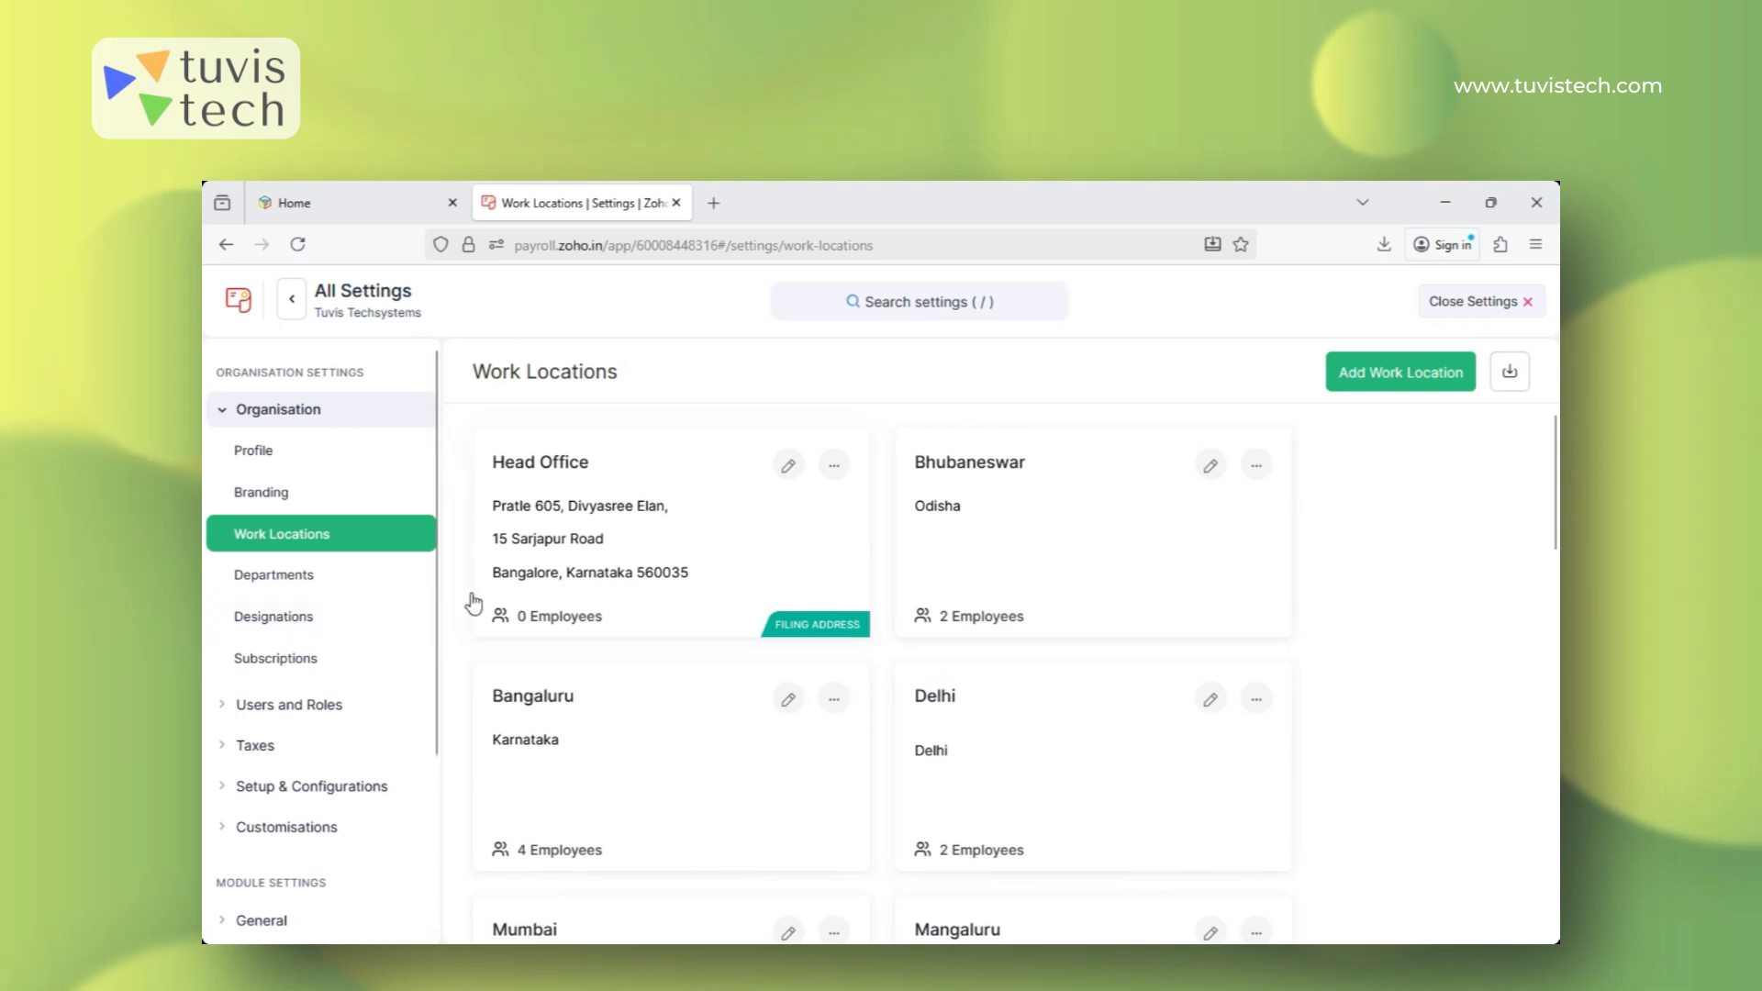
pyautogui.click(279, 588)
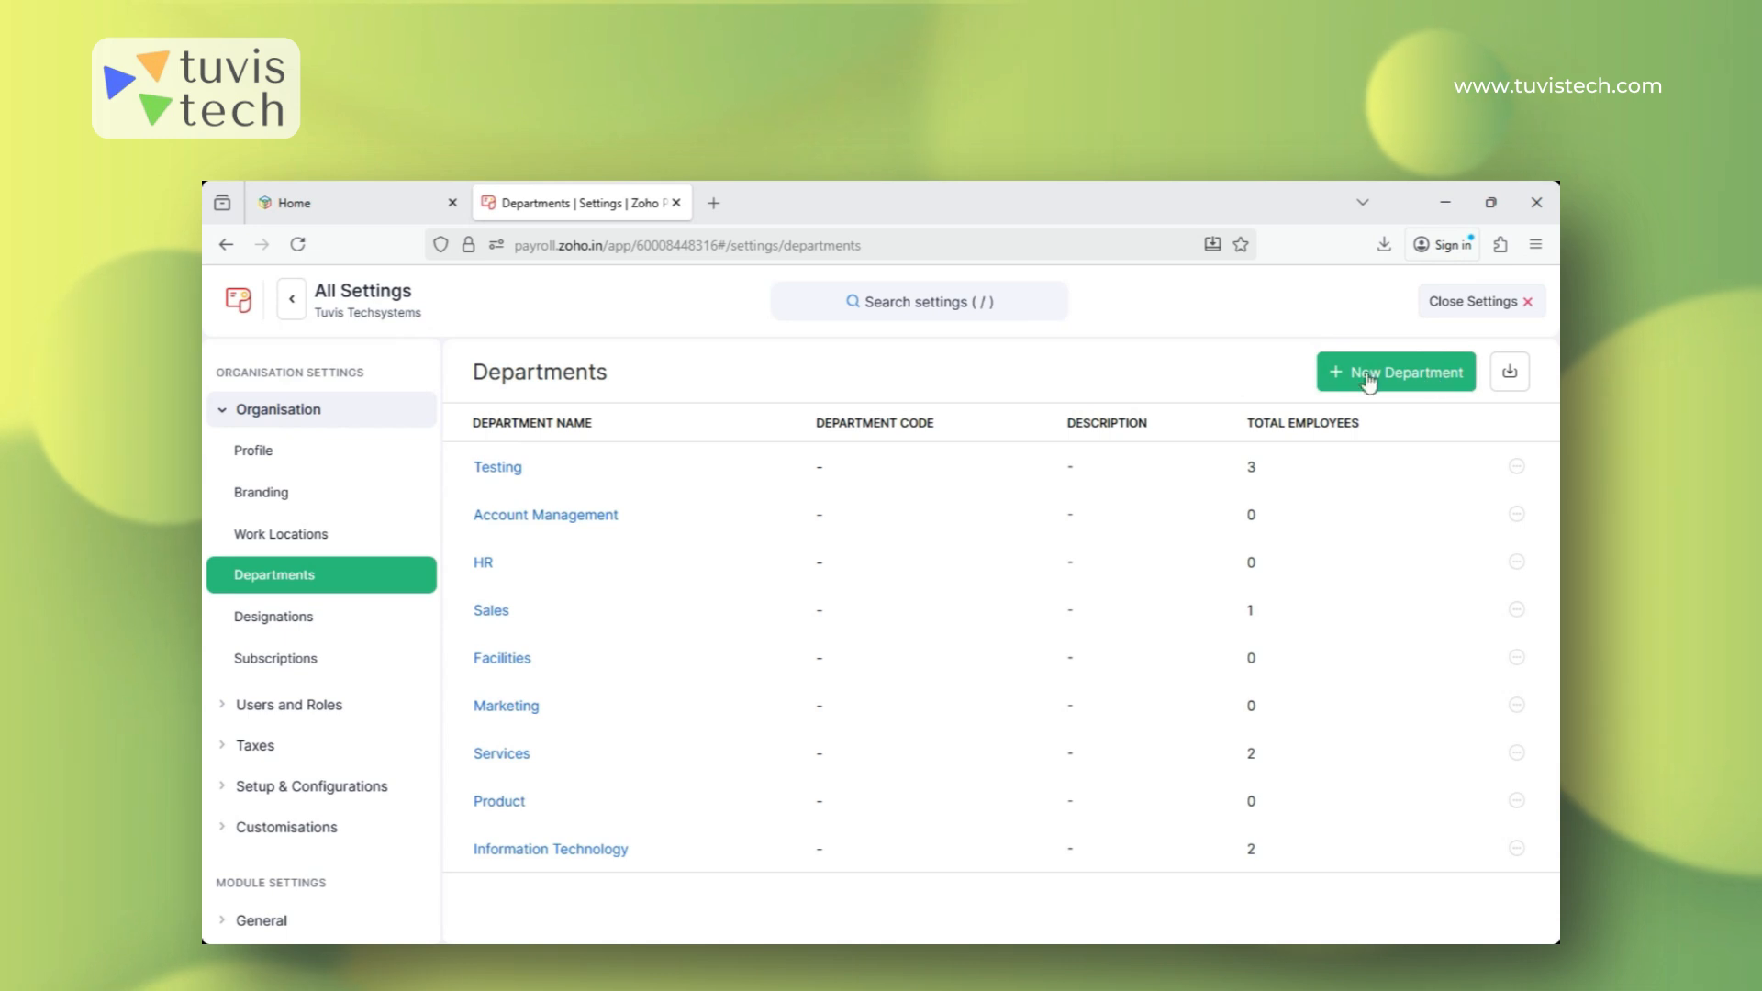
# View the blank form for a new department, including its department code field, and close it without saving.
pyautogui.click(1404, 372)
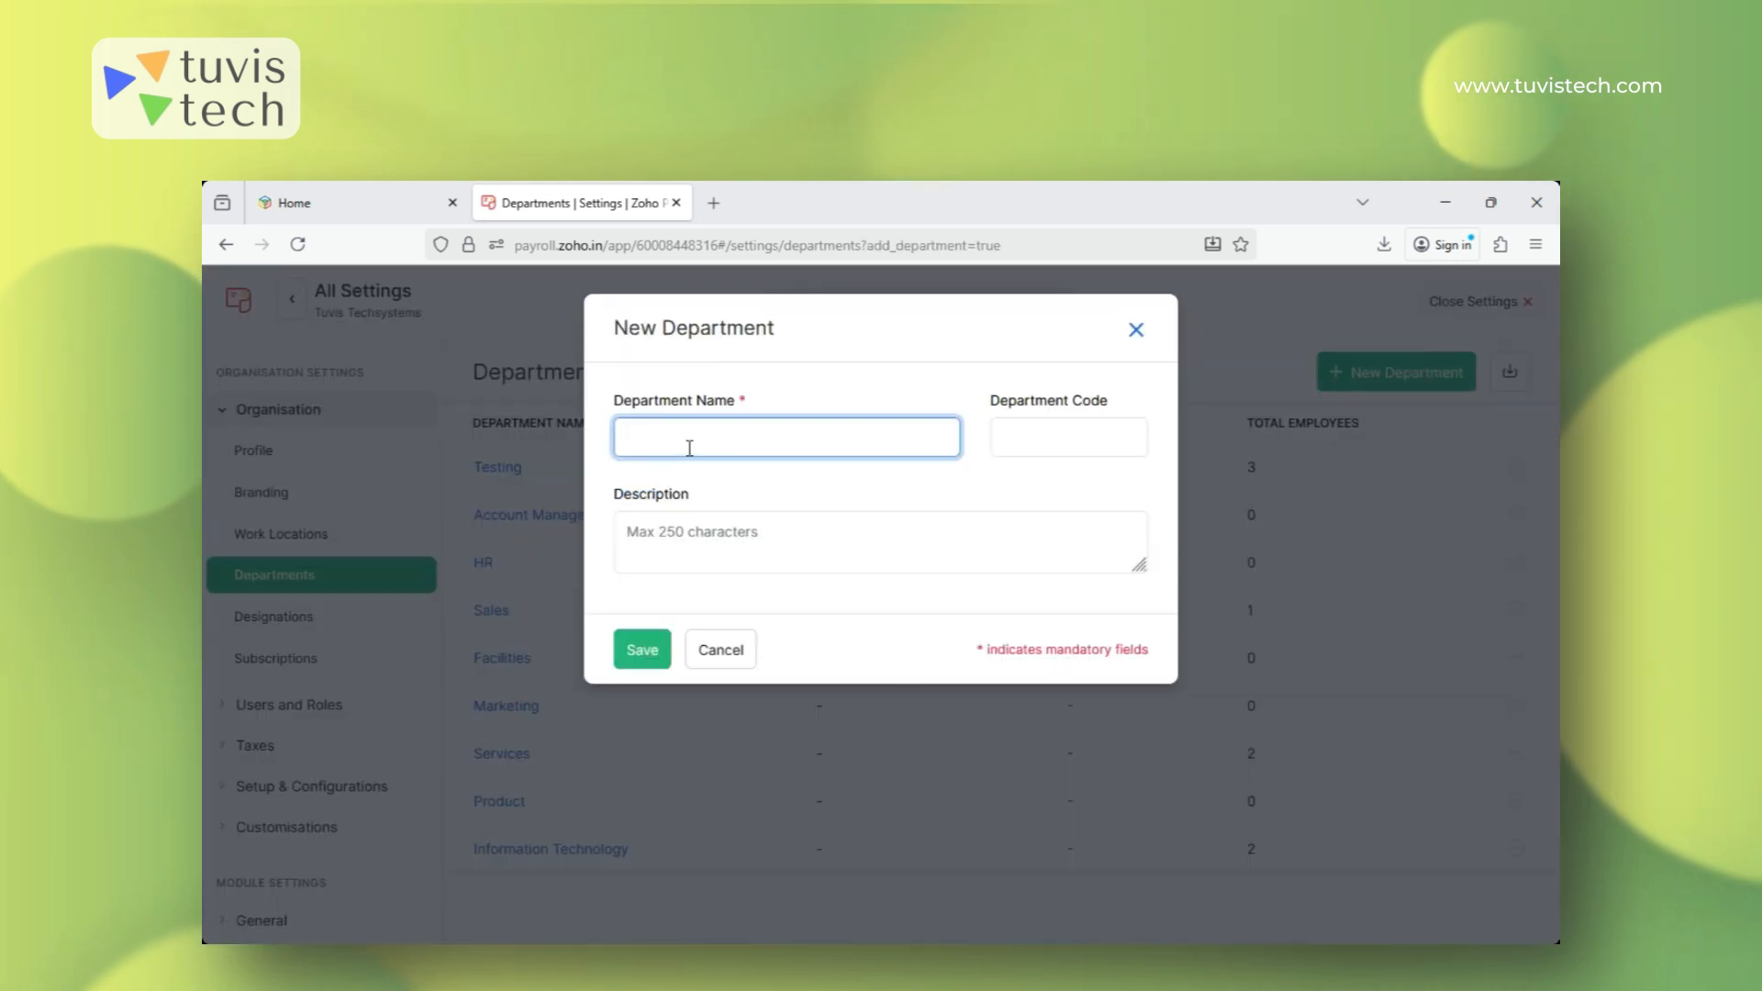
pyautogui.click(1051, 442)
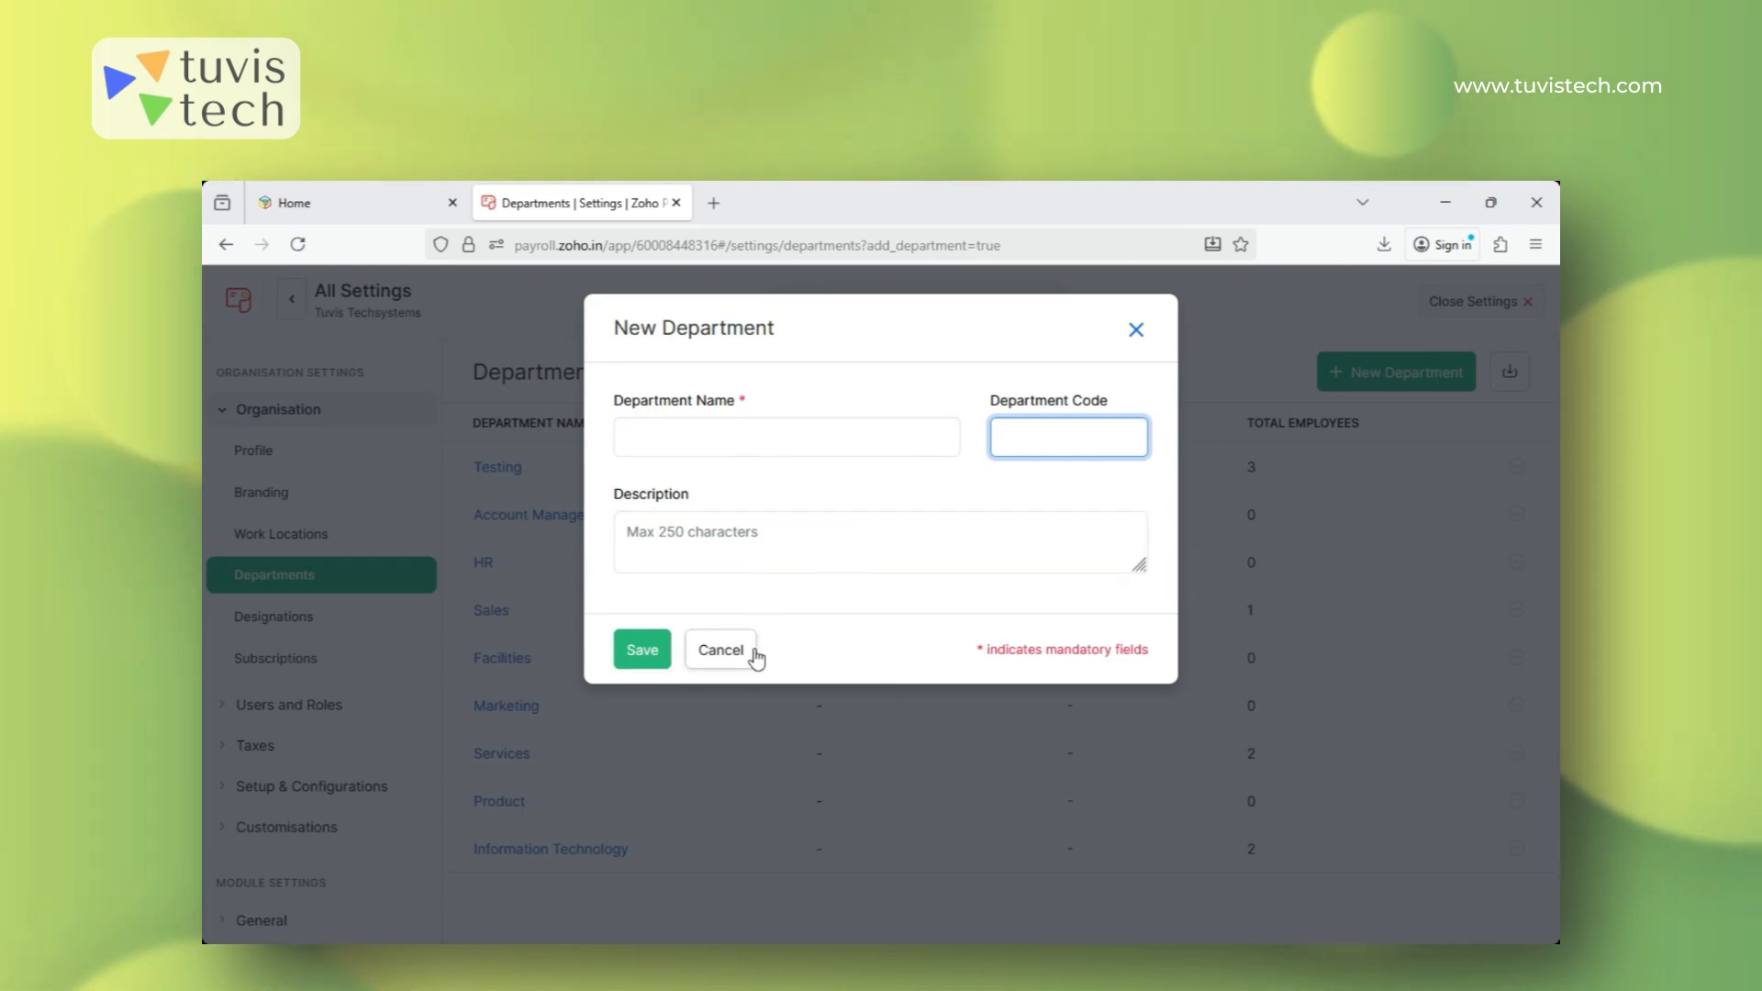
pyautogui.click(725, 655)
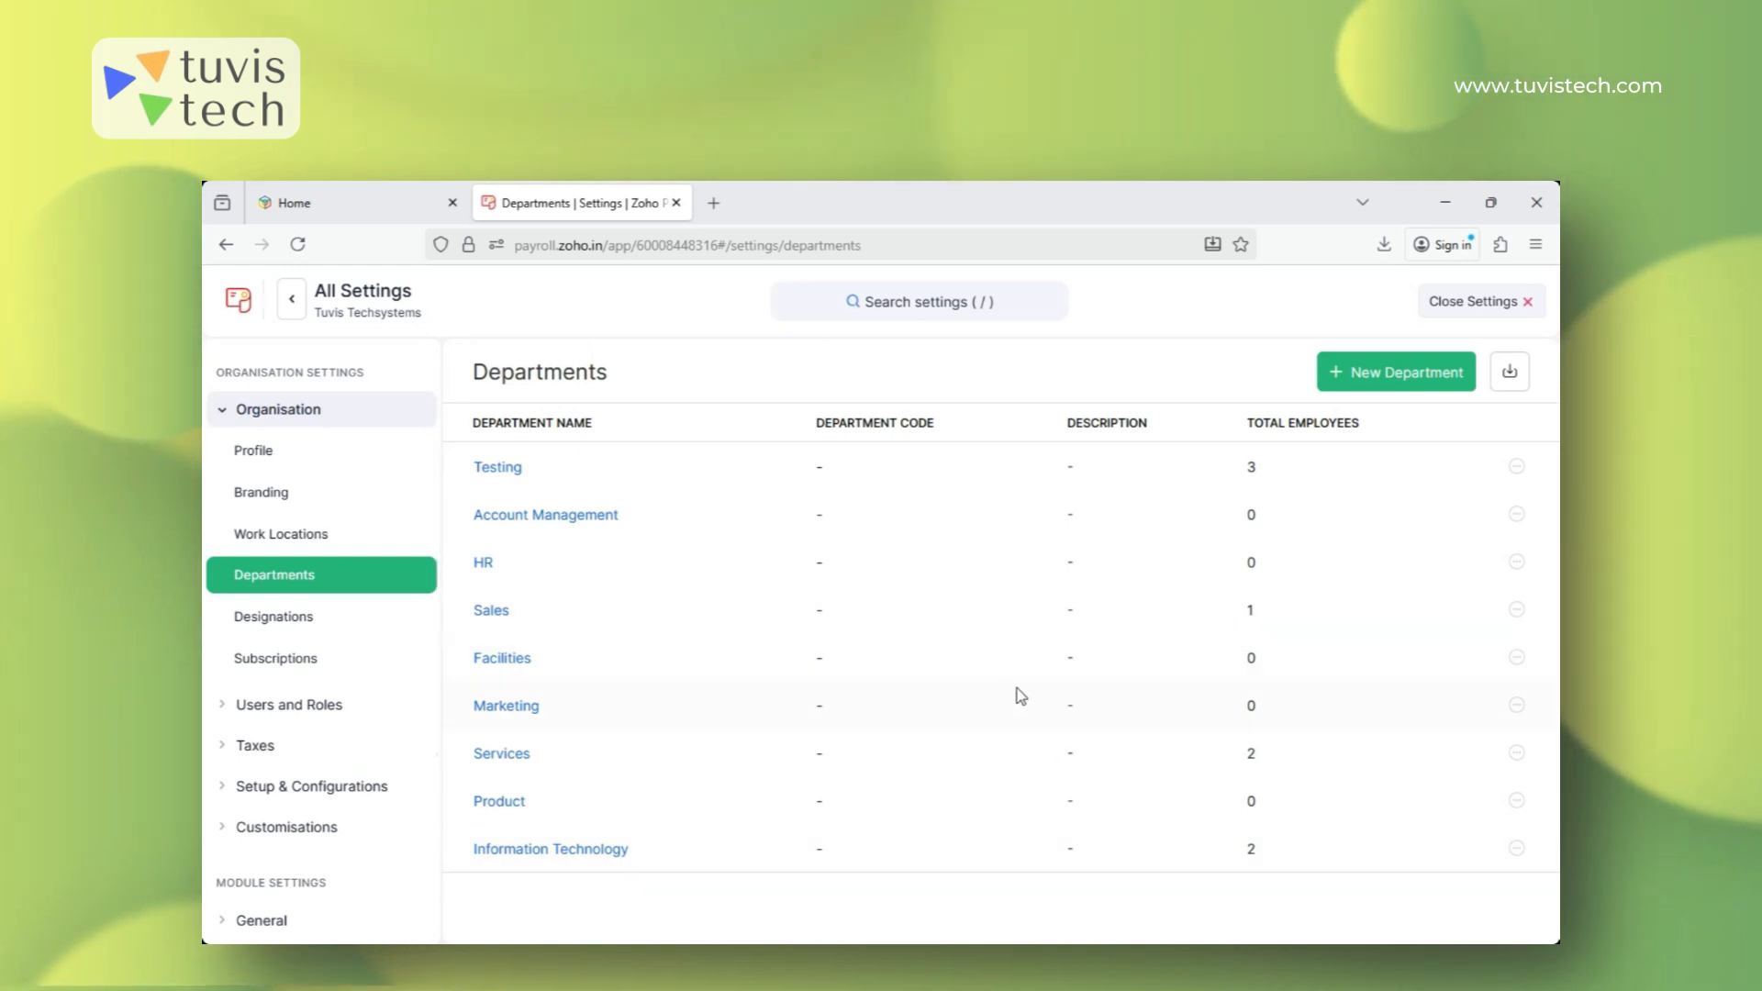
# Open the designations settings and view the new designation form and the QA Manager designation's available actions, without saving or changing anything.
pyautogui.click(276, 618)
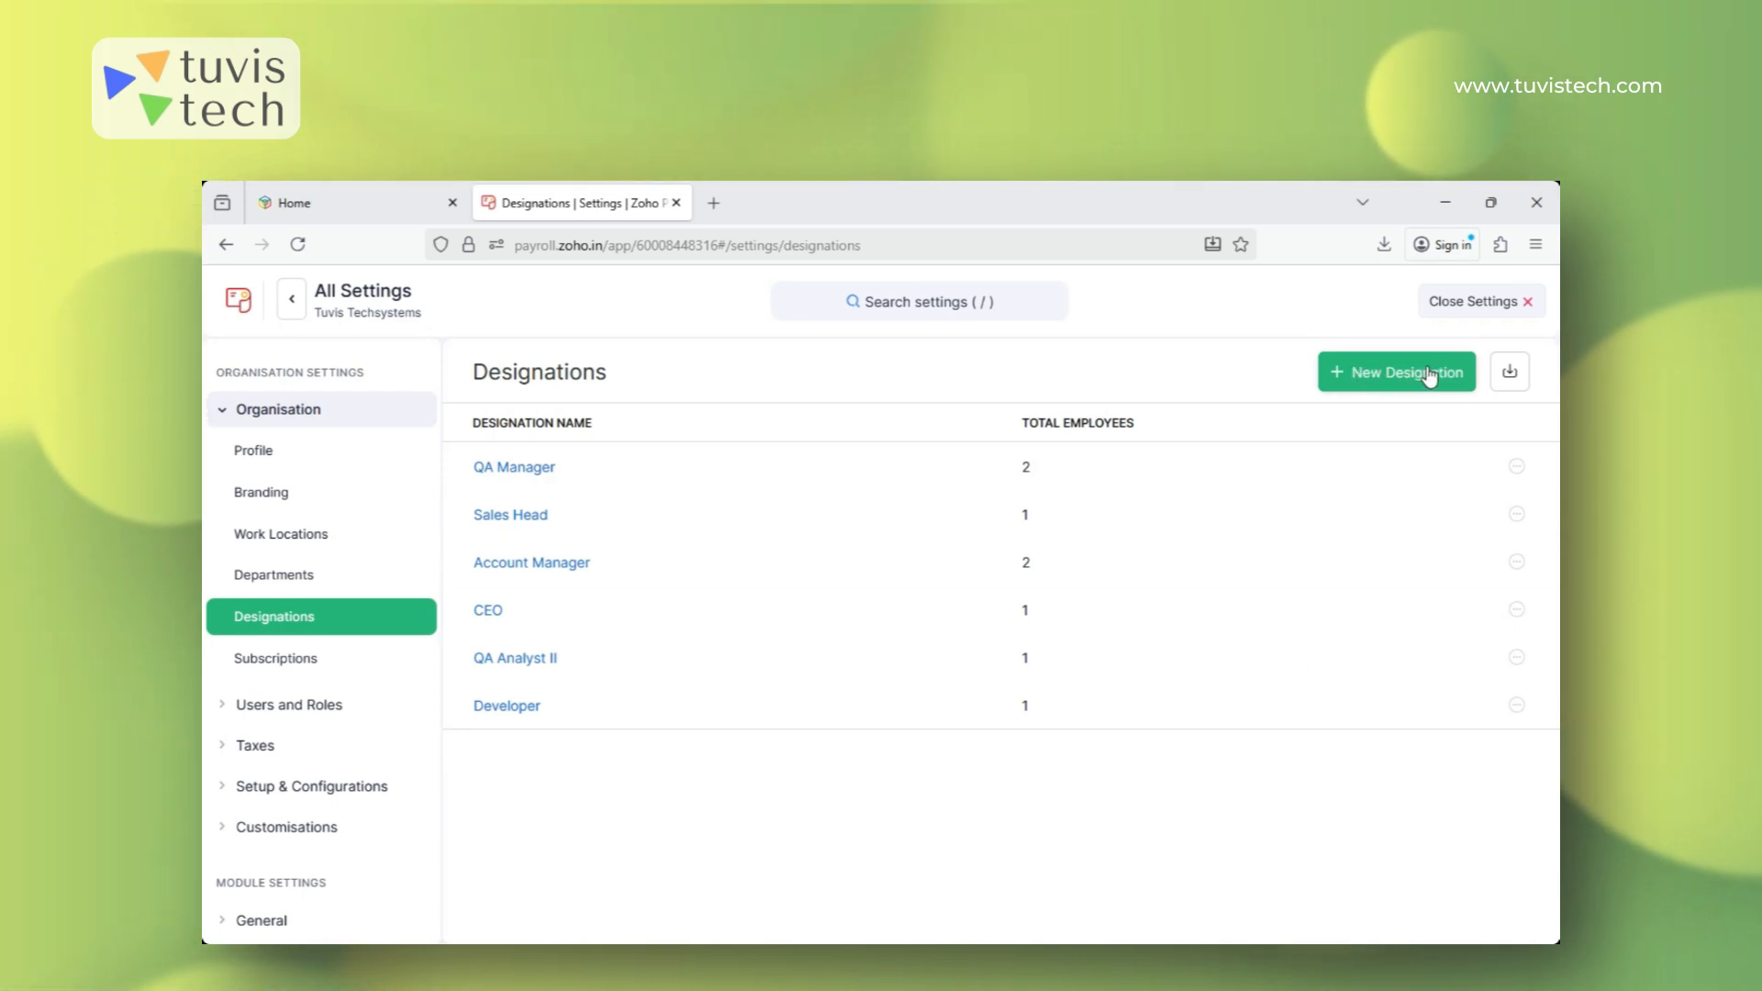
pyautogui.click(1377, 376)
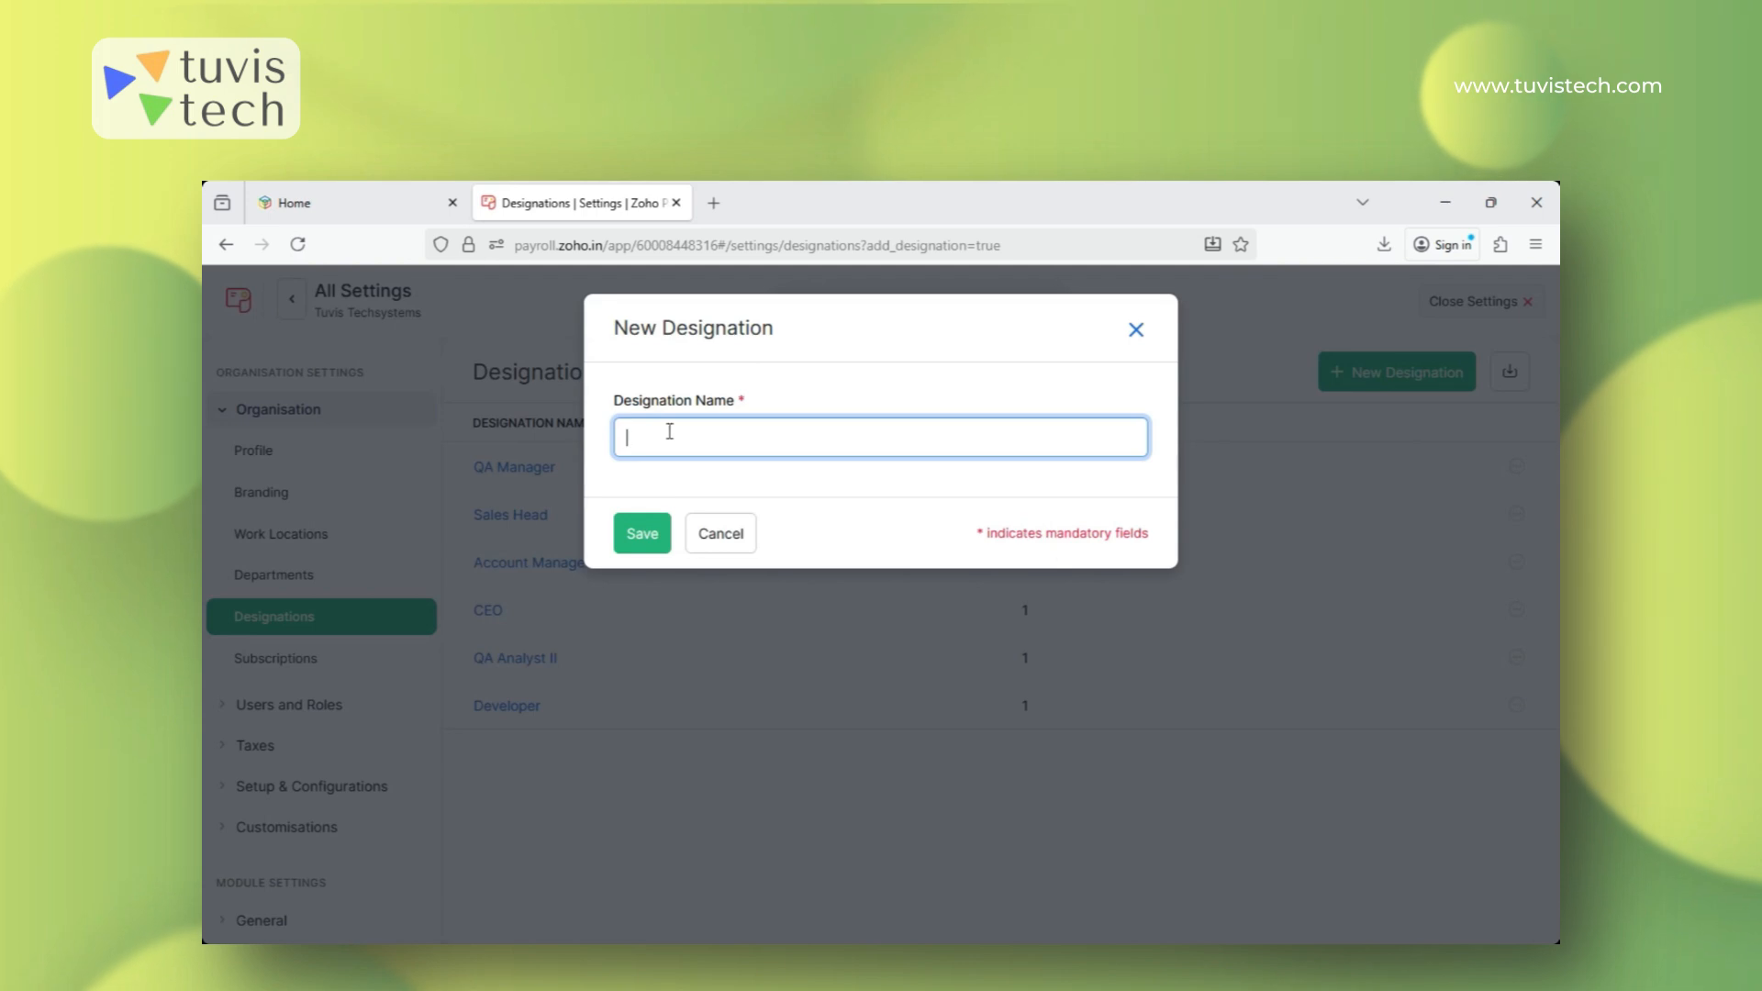
pyautogui.click(734, 536)
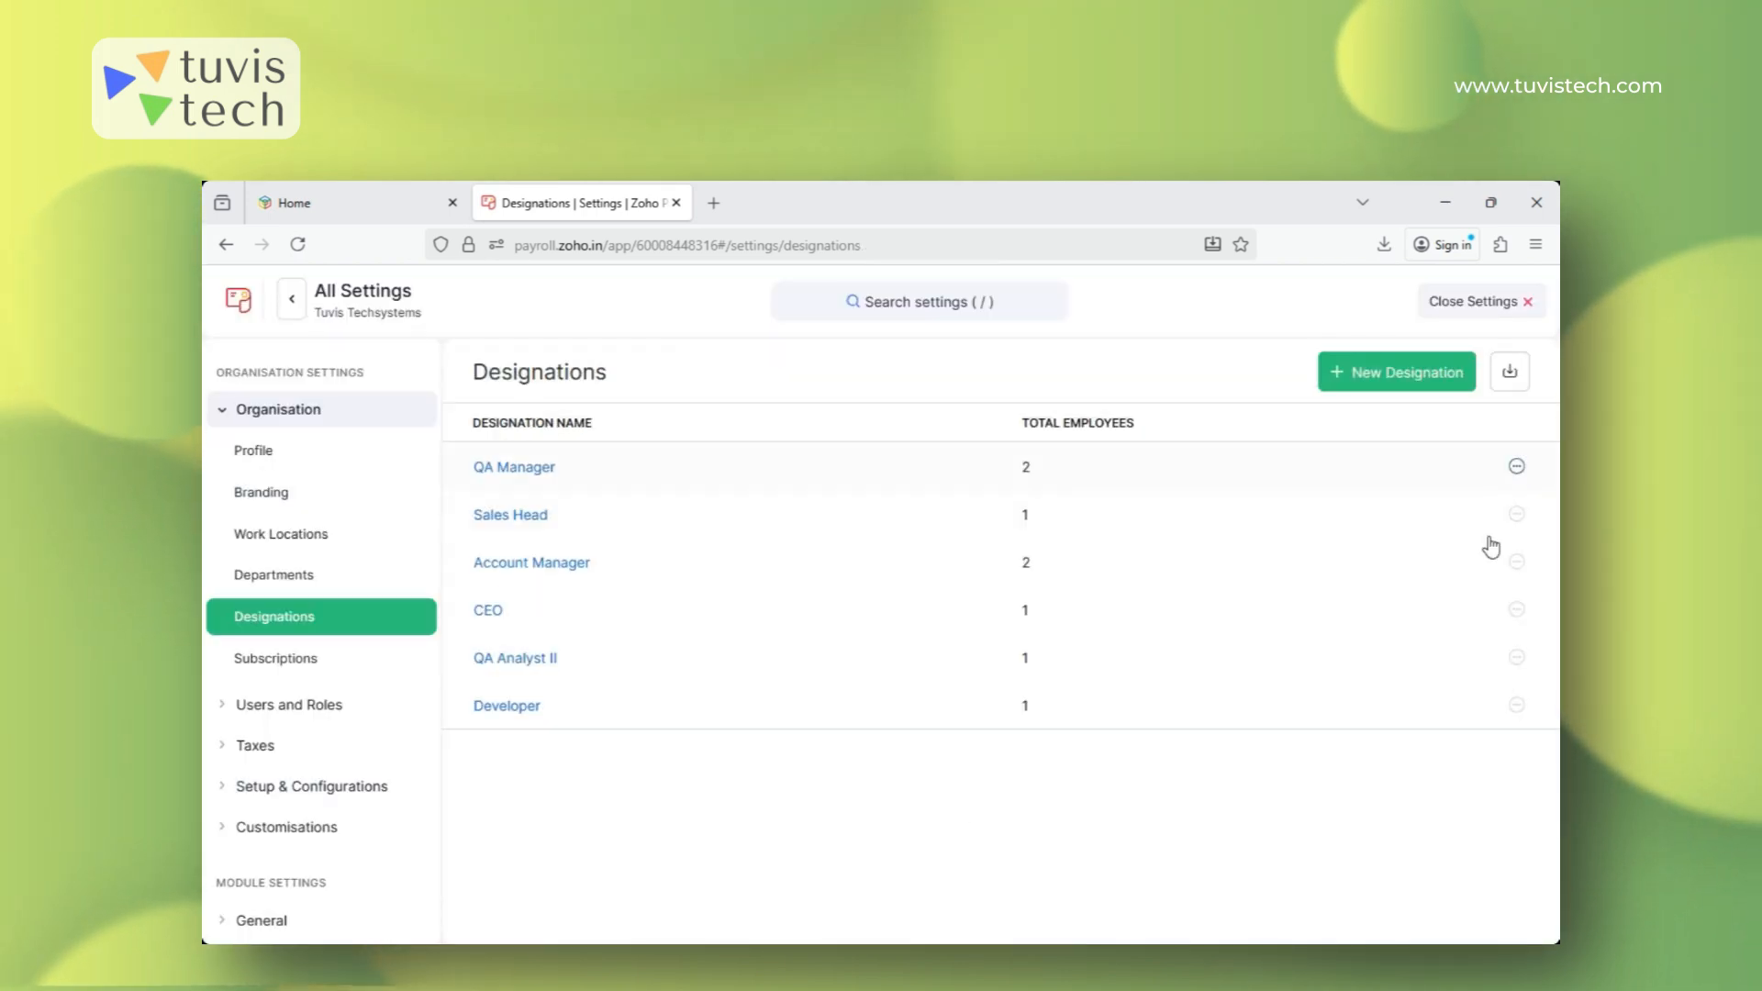
pyautogui.click(1516, 467)
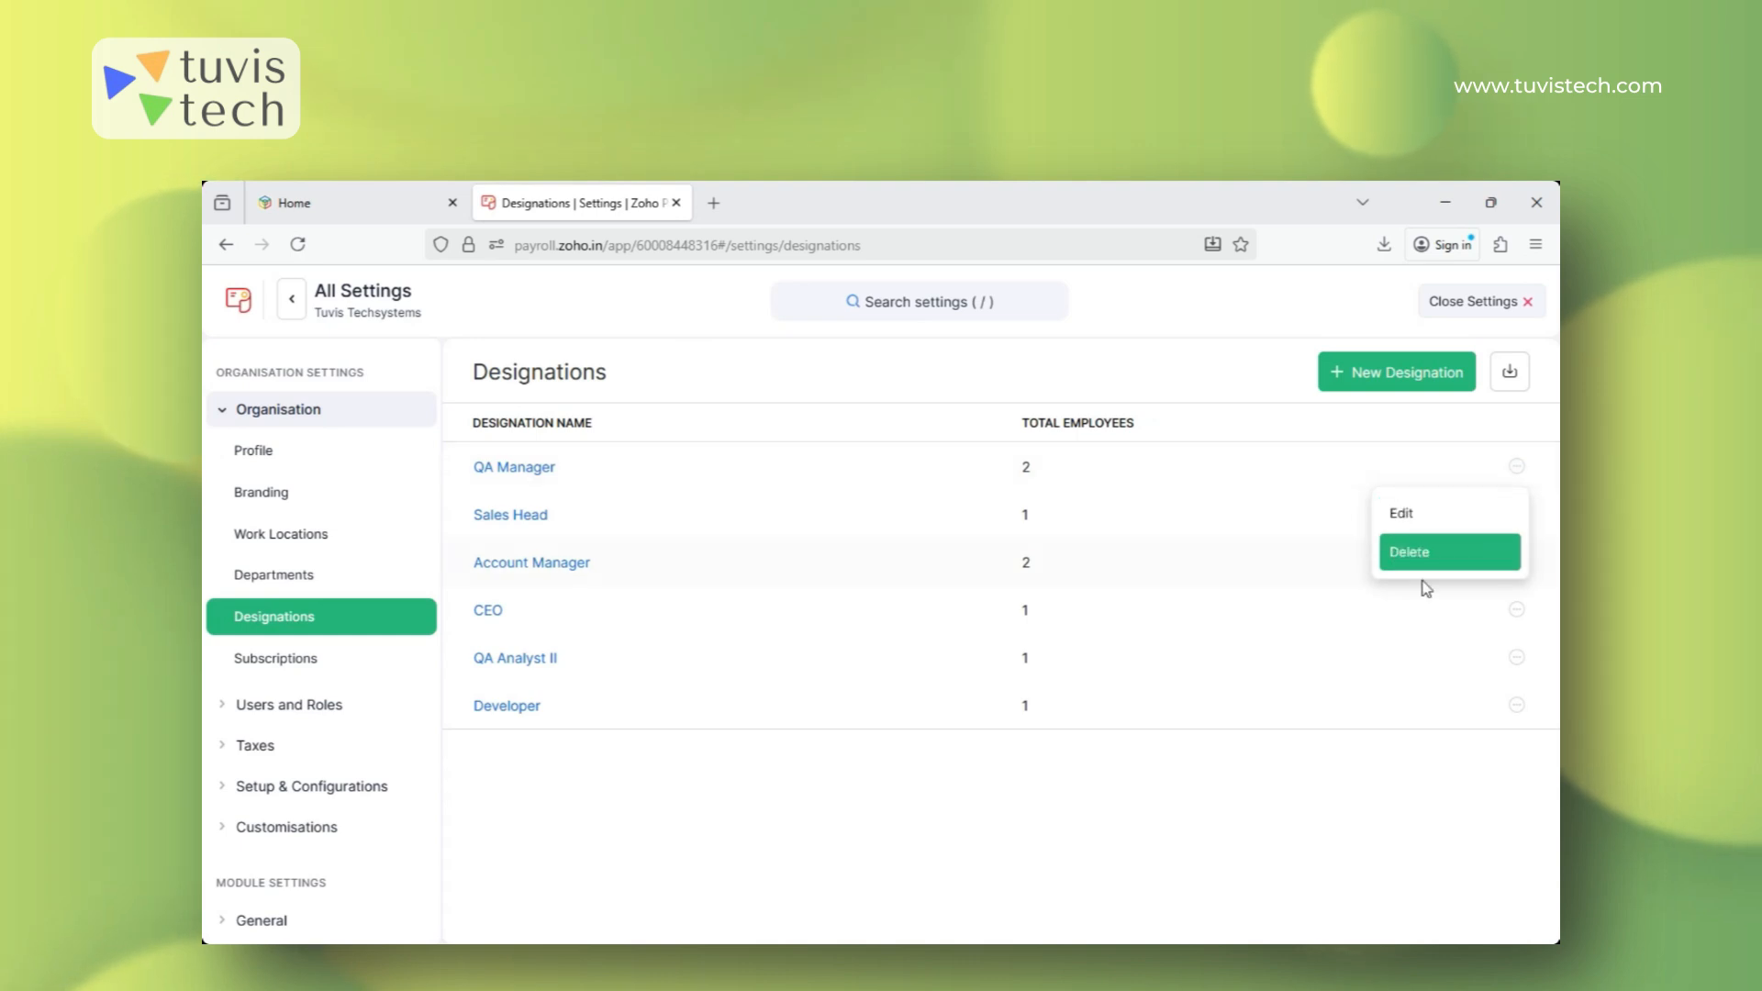
pyautogui.click(1303, 757)
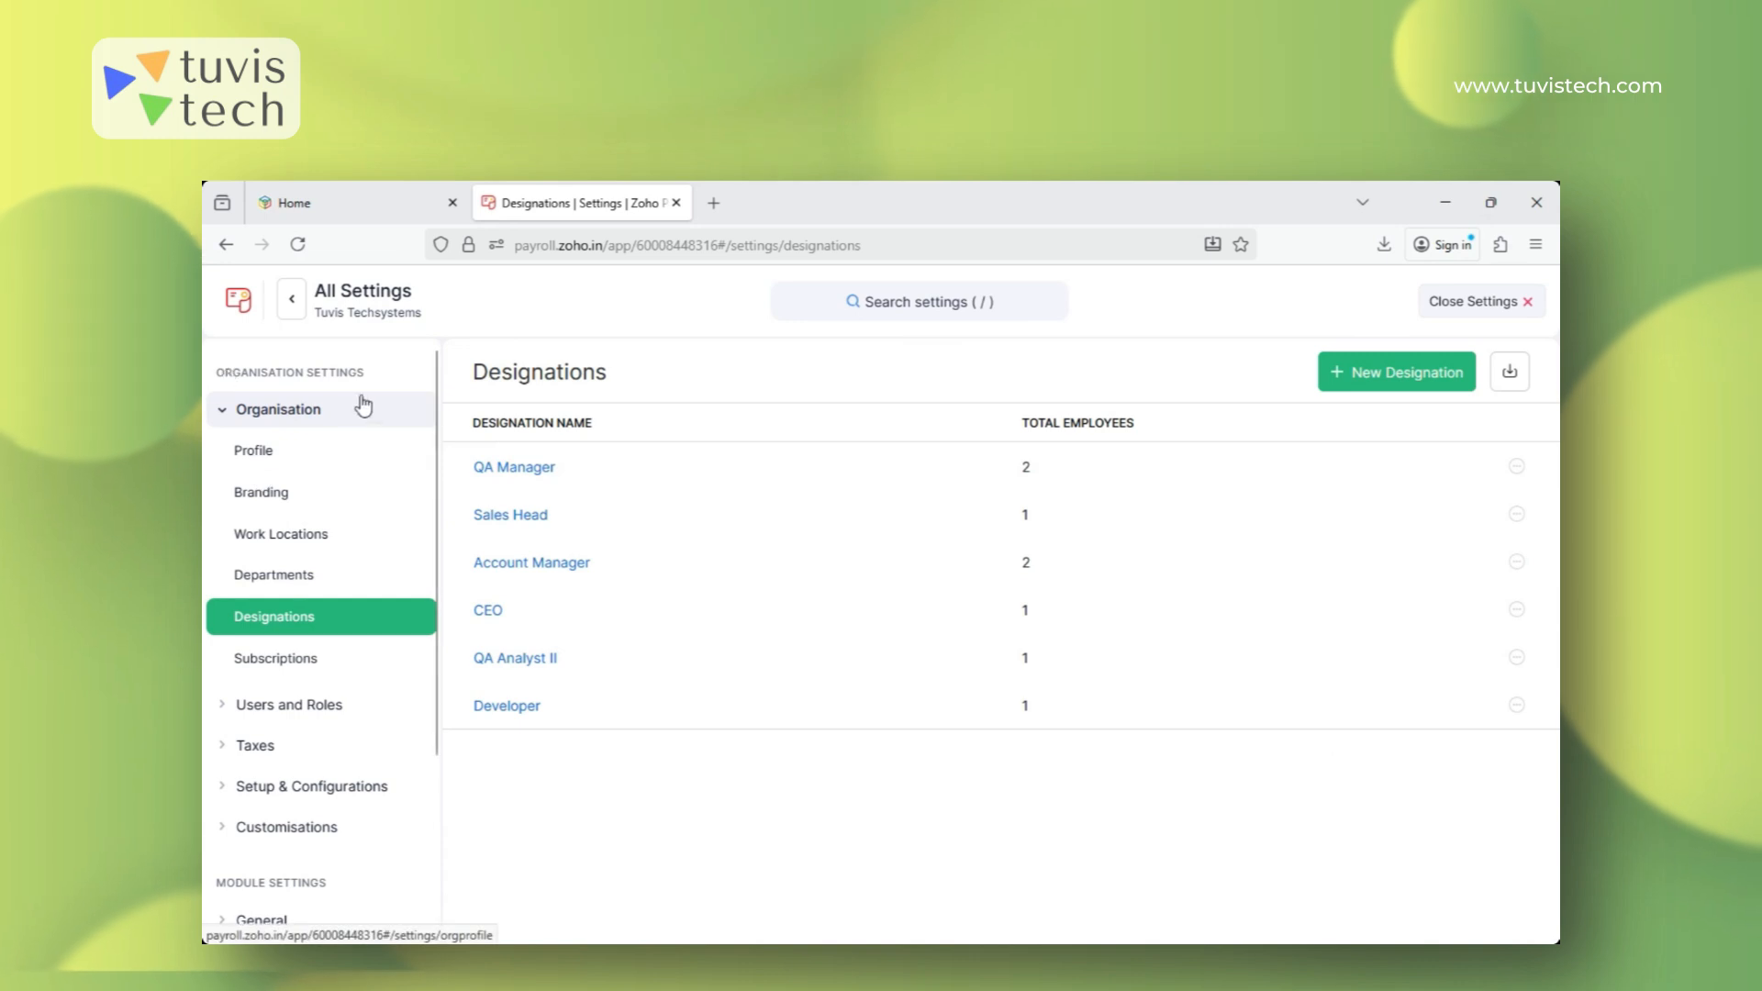